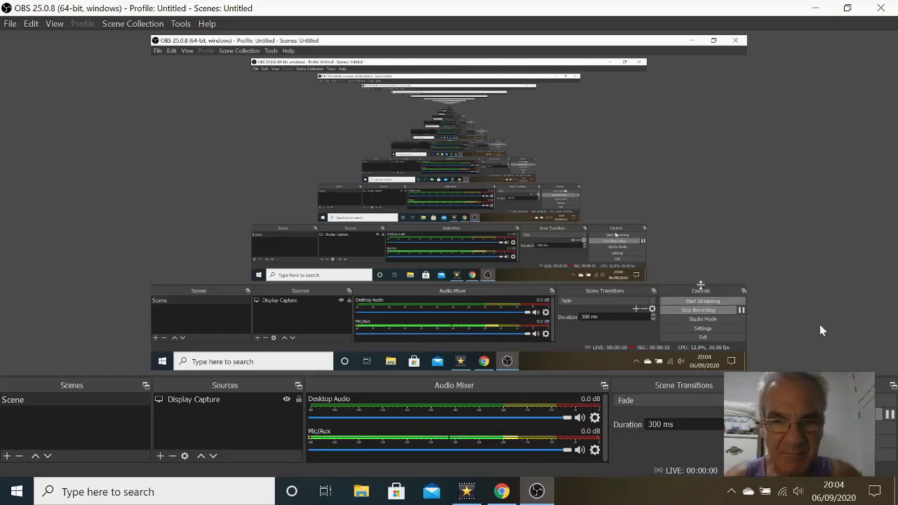
Switch to VideoPad, restore the default layout, and move the timeline cursor to the start of the sequence.
{"action": "left_click", "coordinate": [466, 493]}
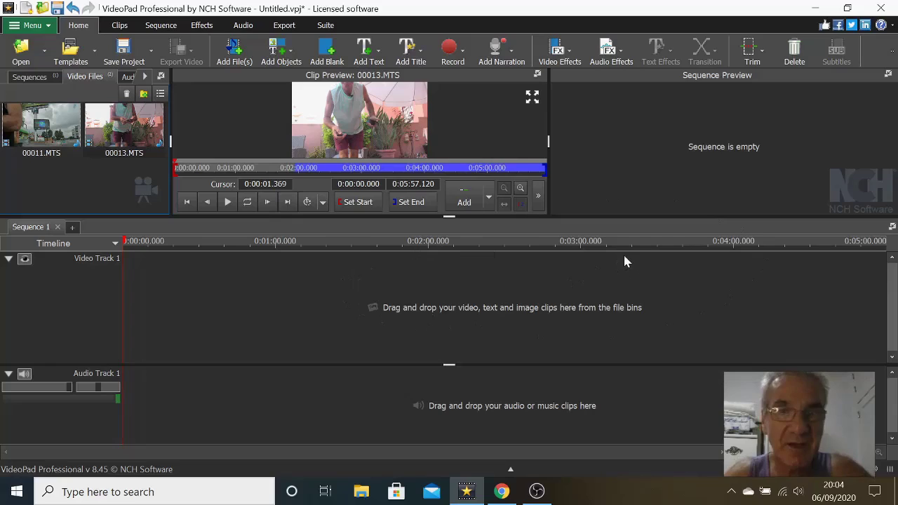
{"action": "left_click", "coordinate": [47, 28]}
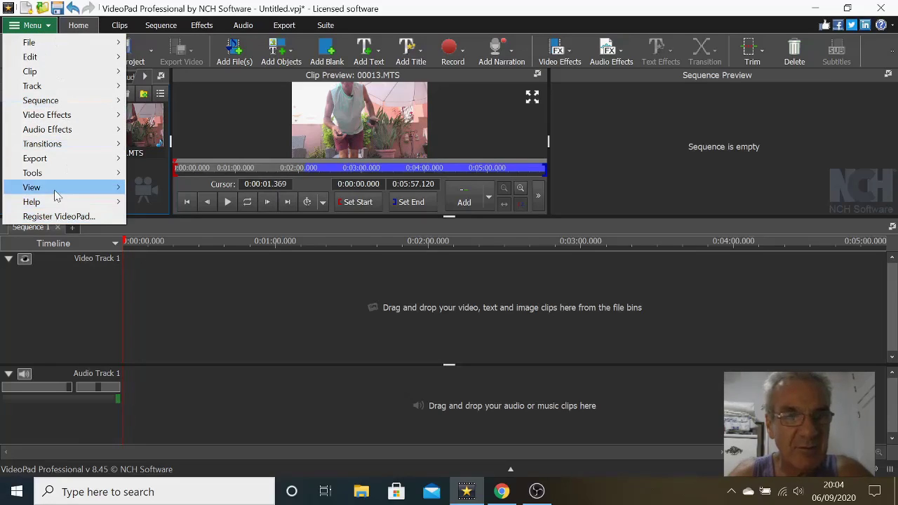
{"action": "mouse_move", "coordinate": [58, 195]}
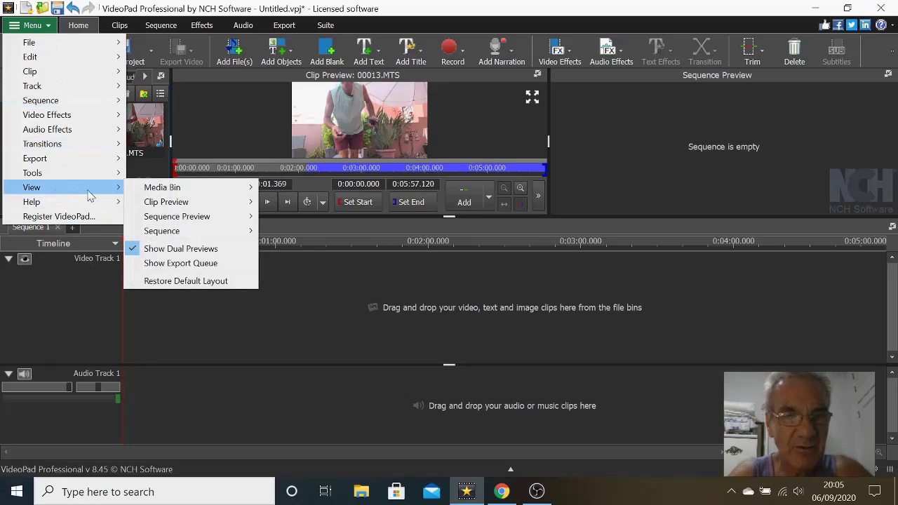
{"action": "mouse_move", "coordinate": [160, 192]}
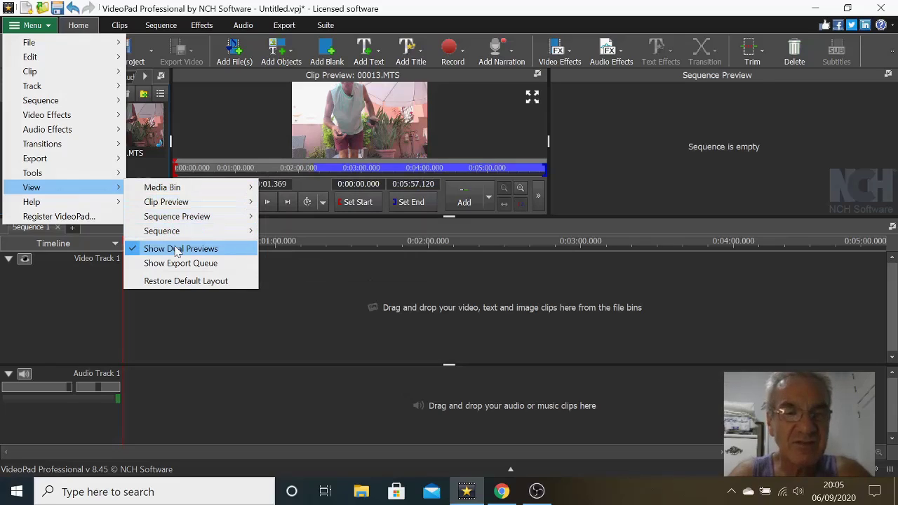
{"action": "left_click", "coordinate": [183, 281]}
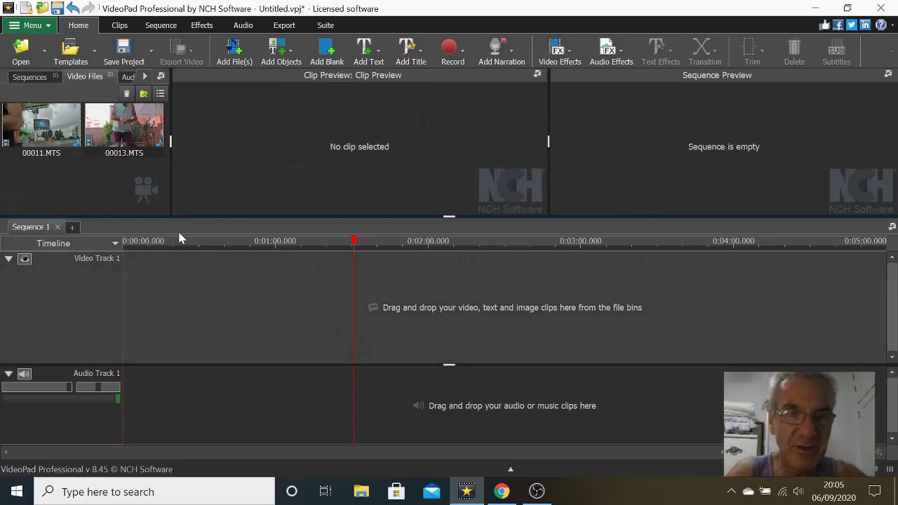
{"action": "left_click_drag", "start_coordinate": [354, 242], "coordinate": [123, 254]}
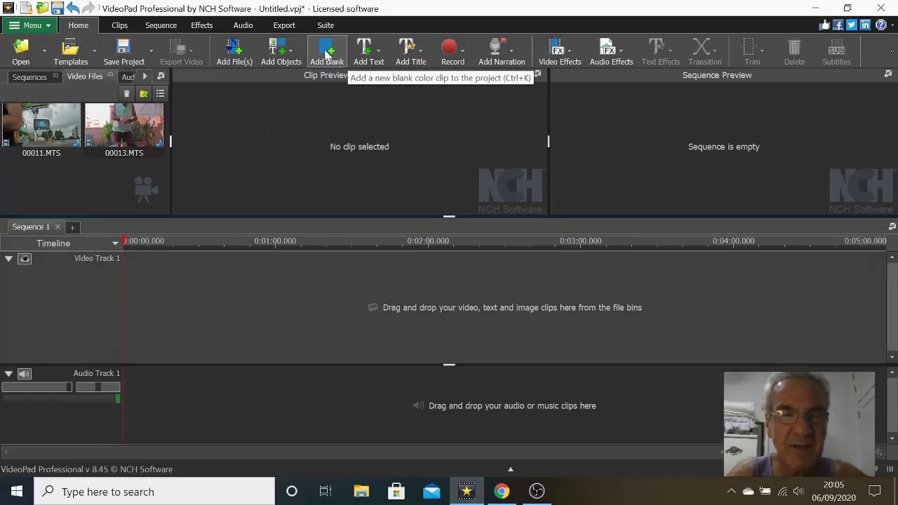
Add a 3-second blank clip in solid blue (0538f2) to the project.
{"action": "left_click", "coordinate": [326, 55]}
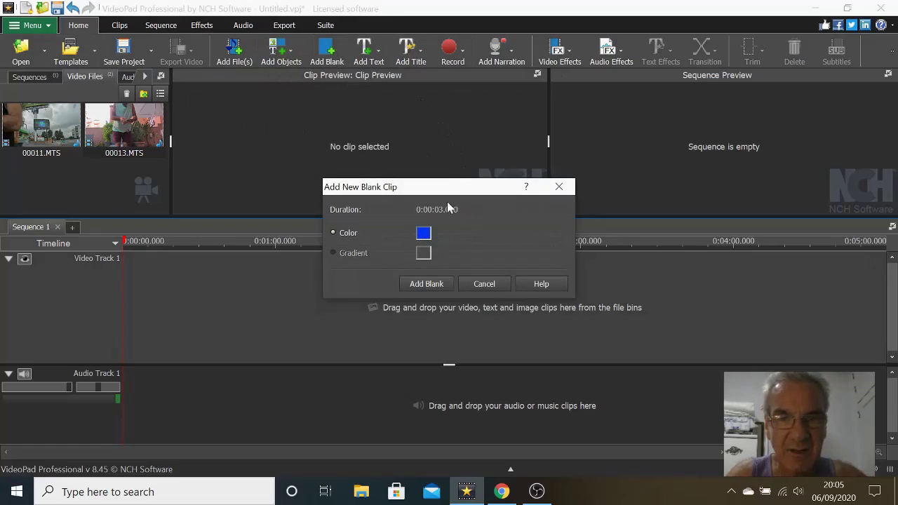
{"action": "left_click", "coordinate": [424, 233]}
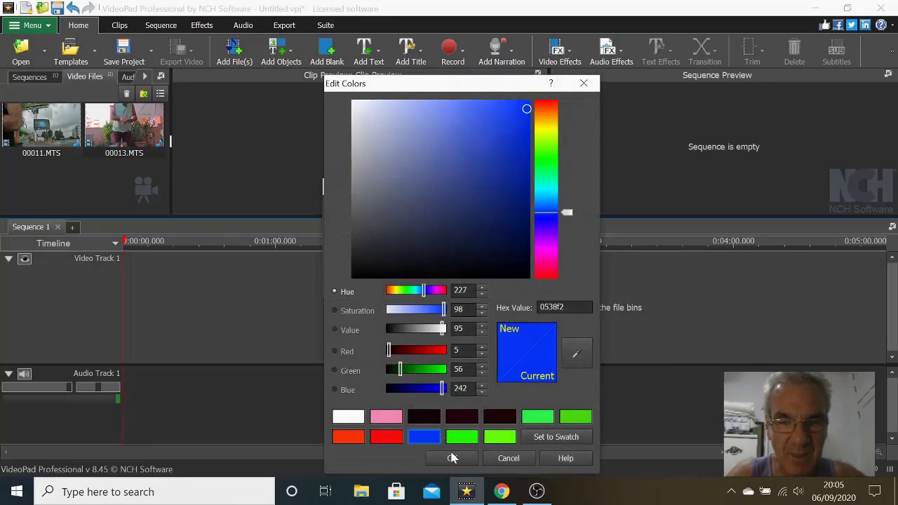
{"action": "left_click", "coordinate": [458, 459]}
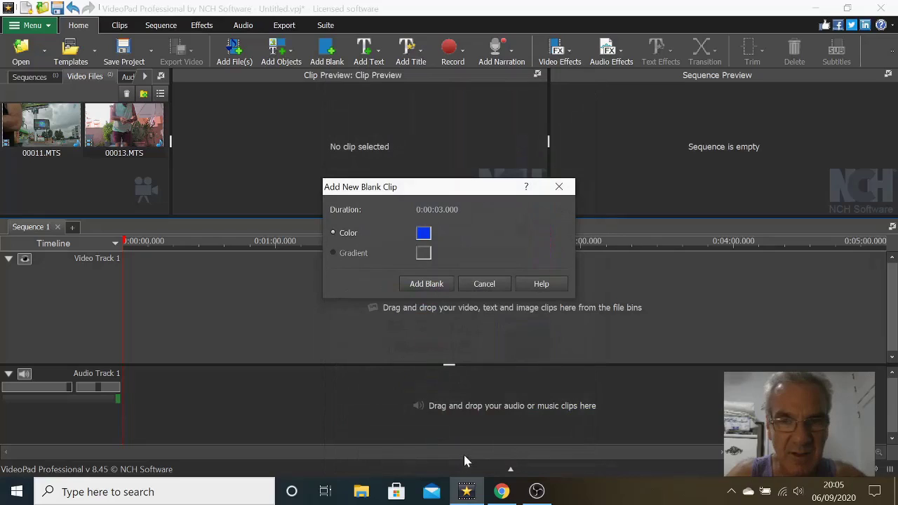
{"action": "left_click", "coordinate": [426, 285]}
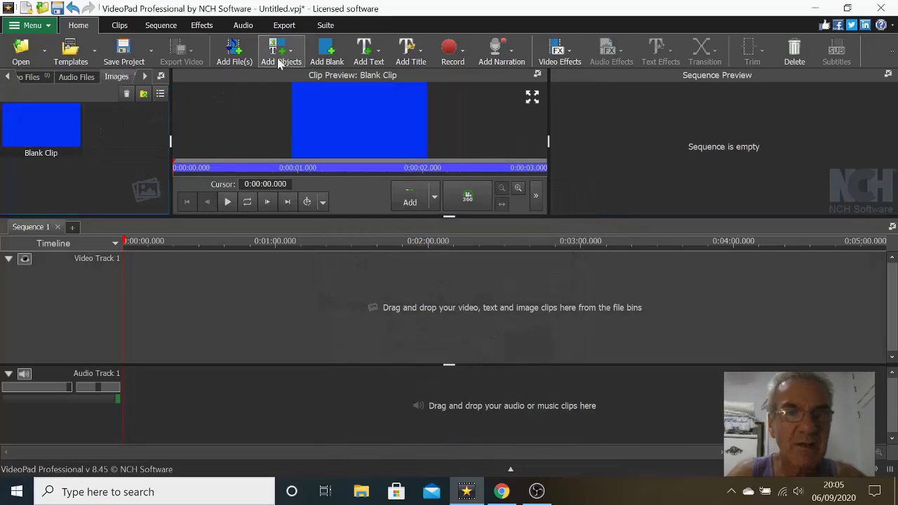
Add a second 3-second blank clip in solid white (ffffff) to the project.
{"action": "left_click", "coordinate": [324, 52]}
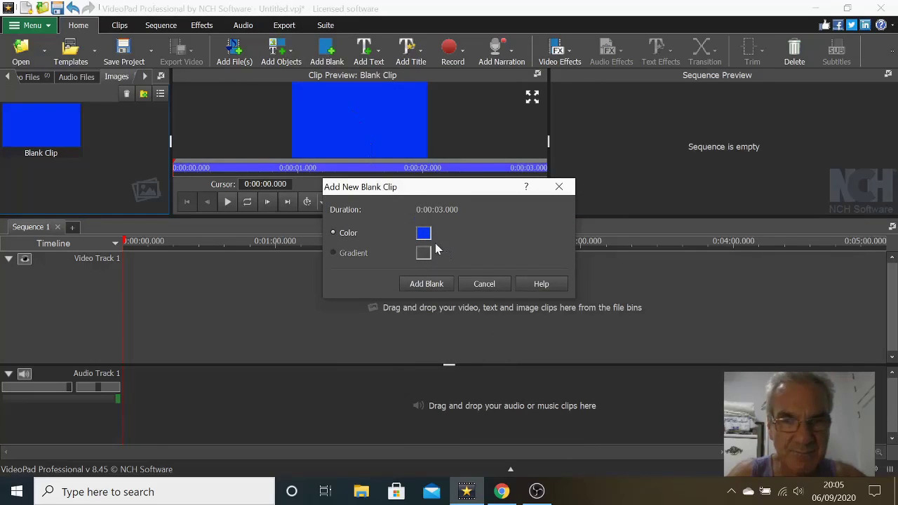
{"action": "left_click", "coordinate": [423, 234]}
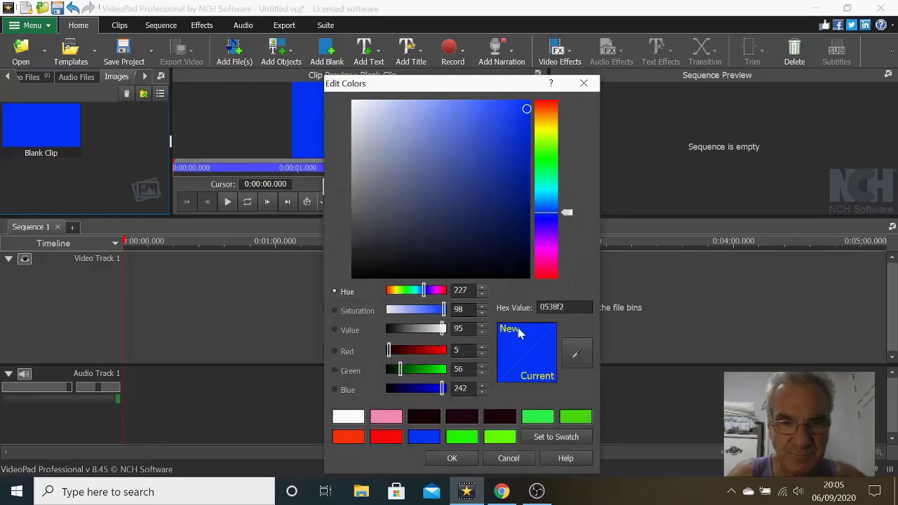
{"action": "left_click", "coordinate": [349, 418]}
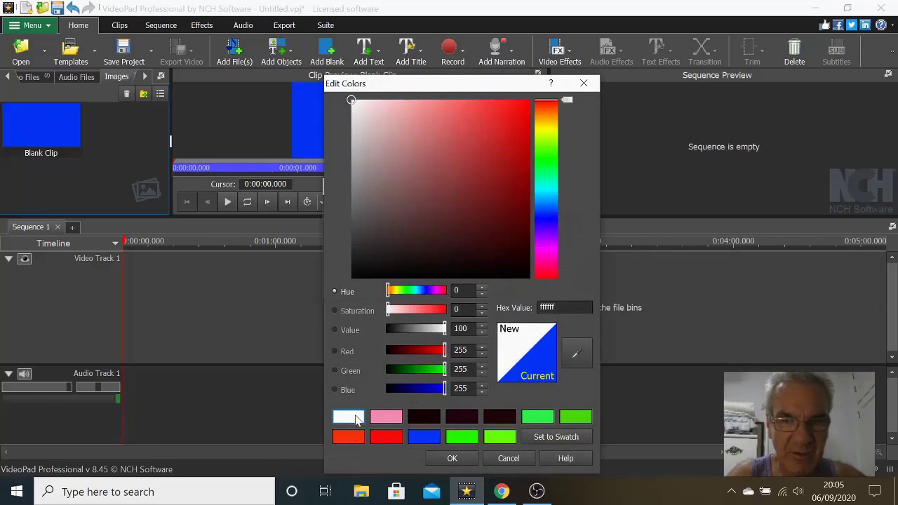
{"action": "left_click", "coordinate": [452, 459]}
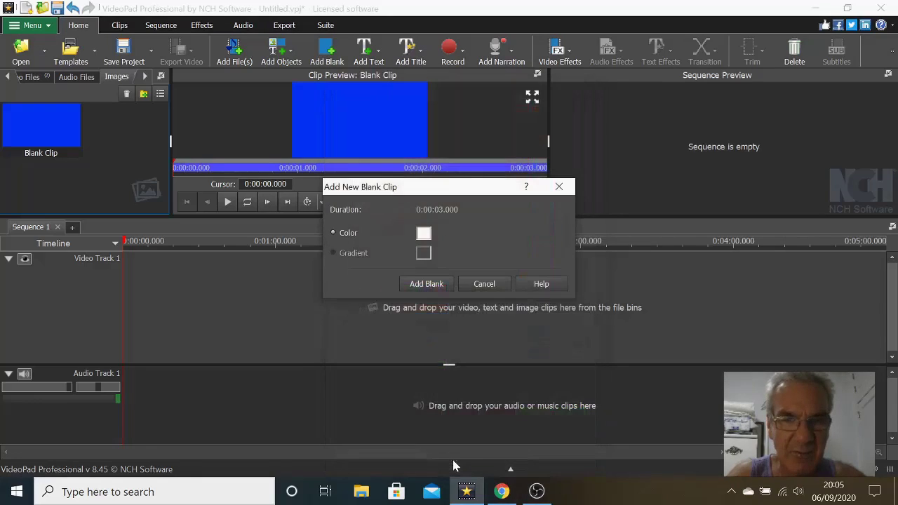
{"action": "left_click", "coordinate": [436, 289]}
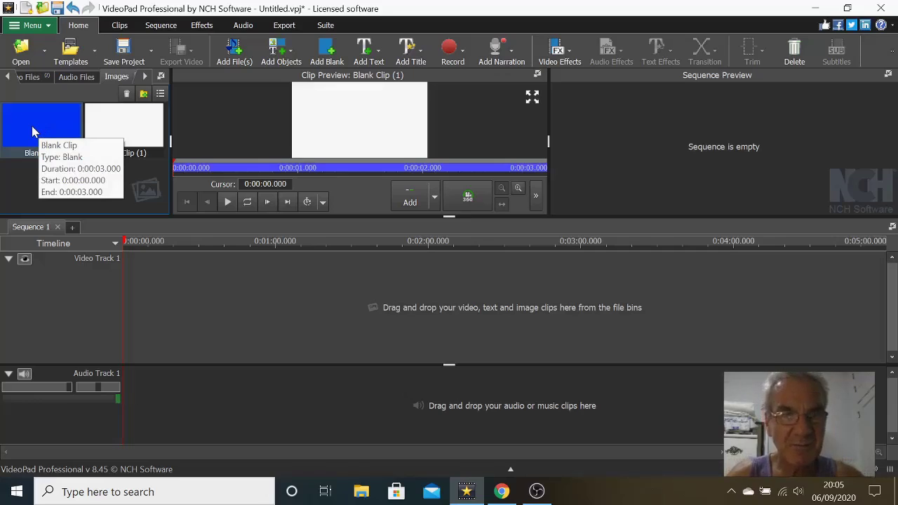
Place the blue clip at the start of Video Track 1 and the white clip directly after it.
{"action": "left_click_drag", "start_coordinate": [32, 132], "coordinate": [161, 301]}
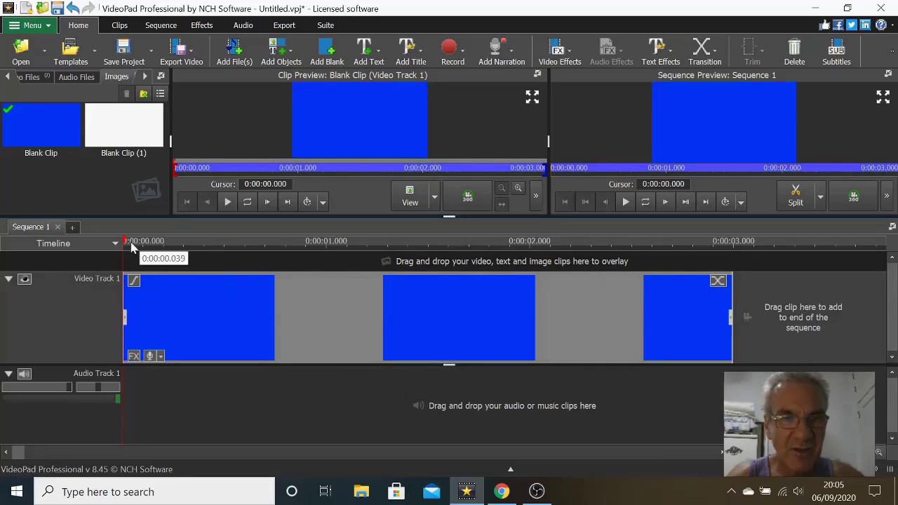
{"action": "left_click", "coordinate": [107, 133]}
{"action": "left_click_drag", "start_coordinate": [107, 133], "coordinate": [798, 304]}
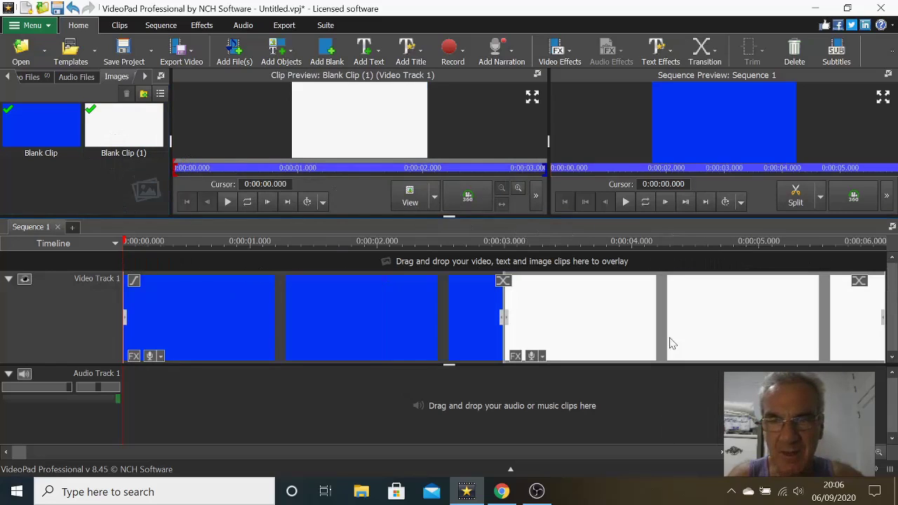
Check the blue and white timeline clips in the clip preview, ending on the blue clip with the cursor at the sequence start.
{"action": "left_click_drag", "start_coordinate": [516, 258], "coordinate": [317, 242]}
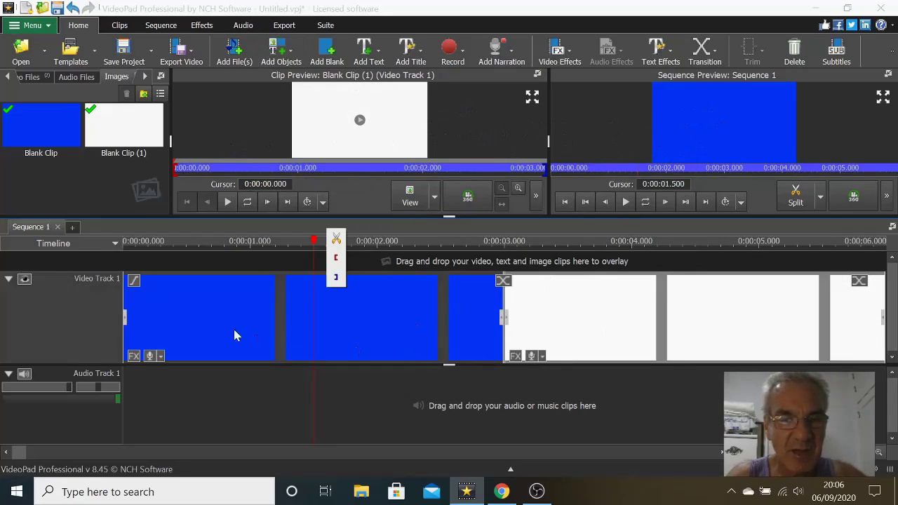
{"action": "left_click", "coordinate": [273, 325]}
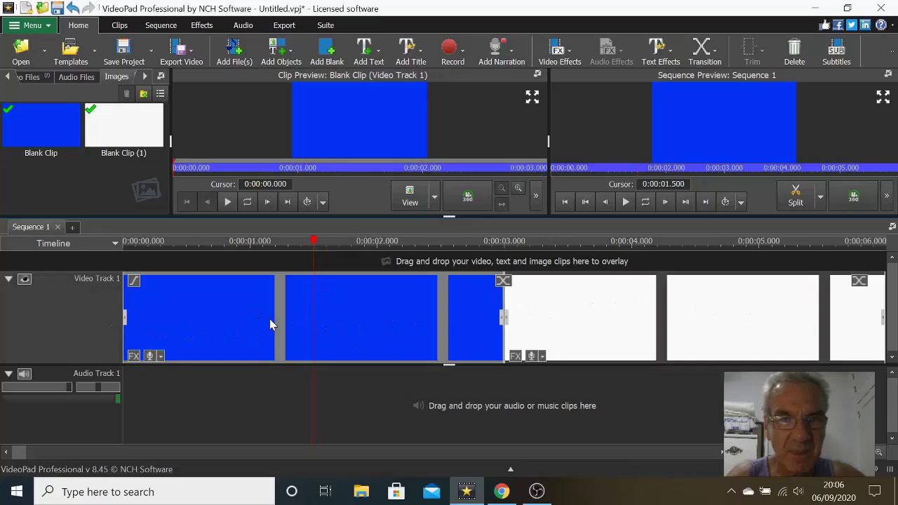
{"action": "left_click", "coordinate": [640, 322]}
{"action": "left_click", "coordinate": [201, 322]}
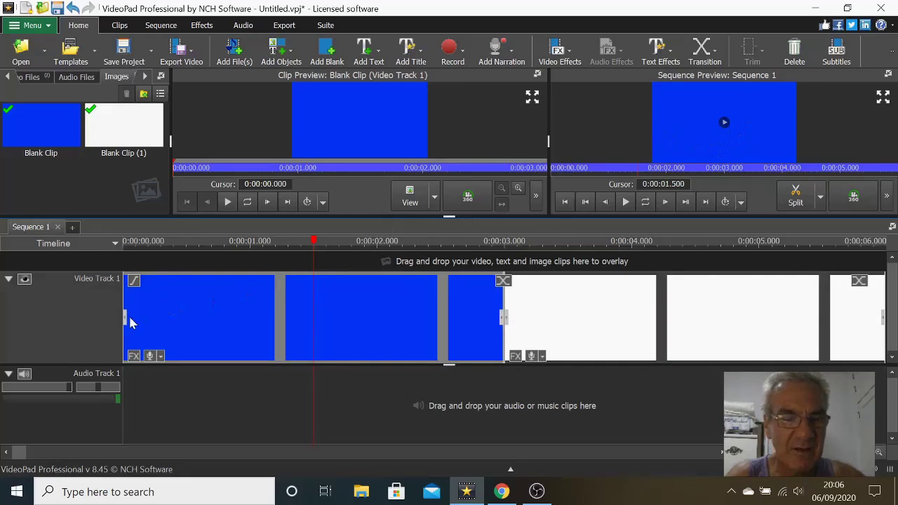
{"action": "mouse_move", "coordinate": [137, 251]}
{"action": "left_mouse_down"}
{"action": "mouse_move", "coordinate": [864, 265]}
{"action": "mouse_move", "coordinate": [131, 266]}
{"action": "left_mouse_up"}
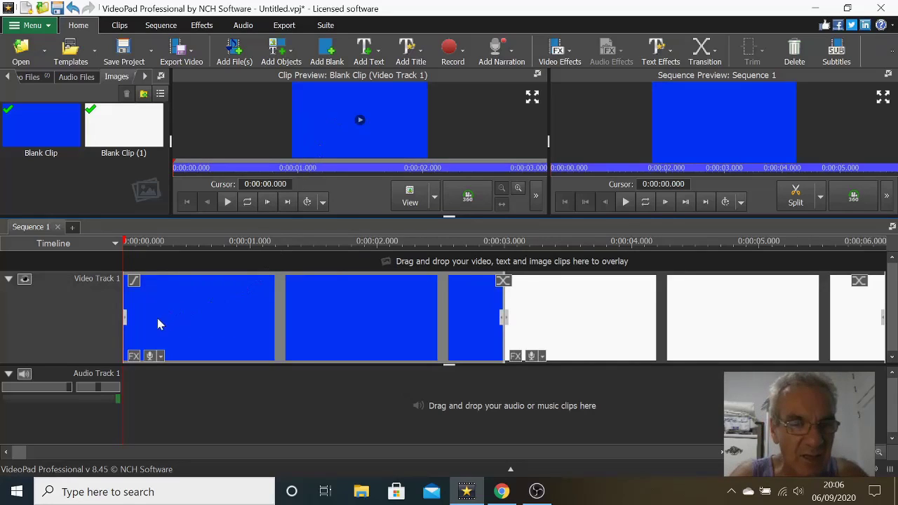
Open the blue clip's effects window and undock the clip preview, arranging the two windows side by side.
{"action": "left_click", "coordinate": [133, 355]}
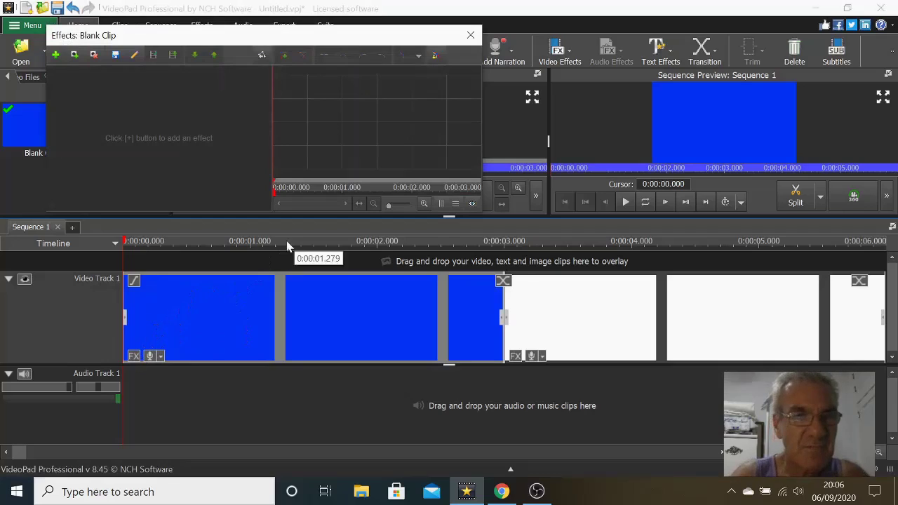
{"action": "left_click_drag", "start_coordinate": [372, 44], "coordinate": [346, 126]}
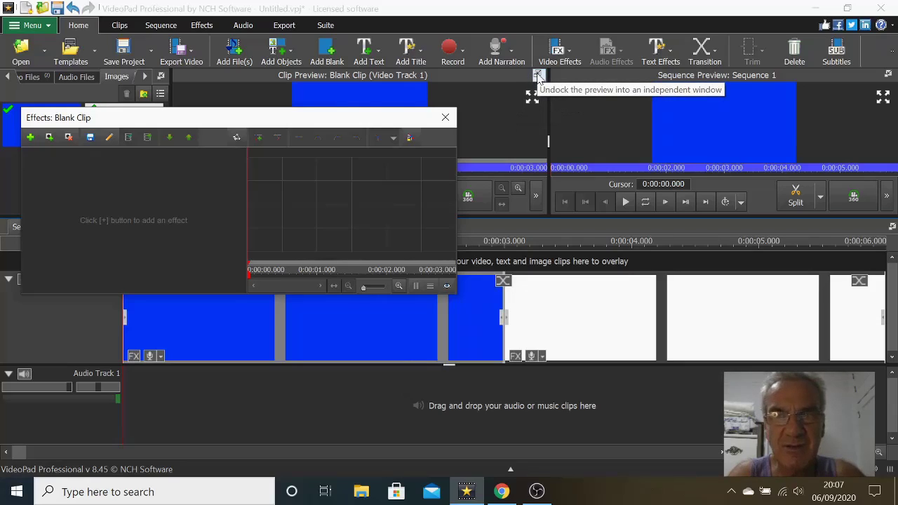
{"action": "left_click", "coordinate": [538, 75]}
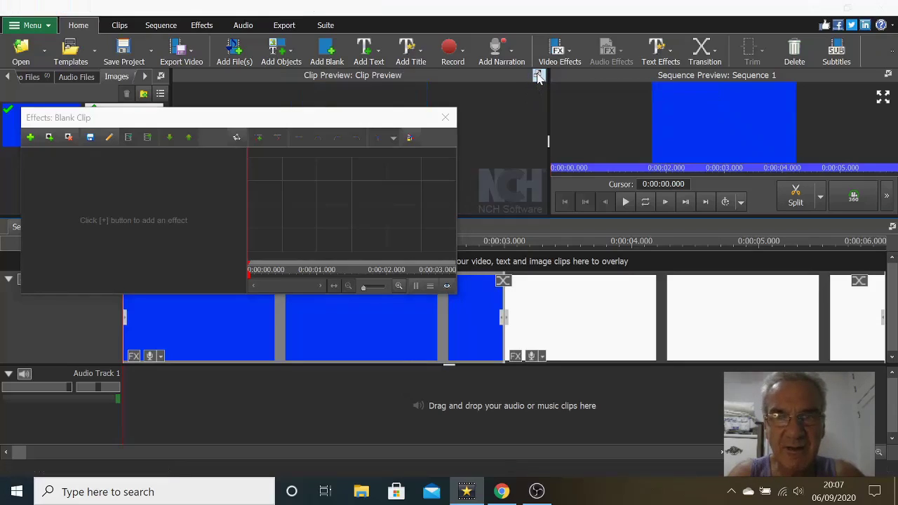
{"action": "left_click_drag", "start_coordinate": [445, 86], "coordinate": [692, 39]}
{"action": "mouse_move", "coordinate": [566, 94]}
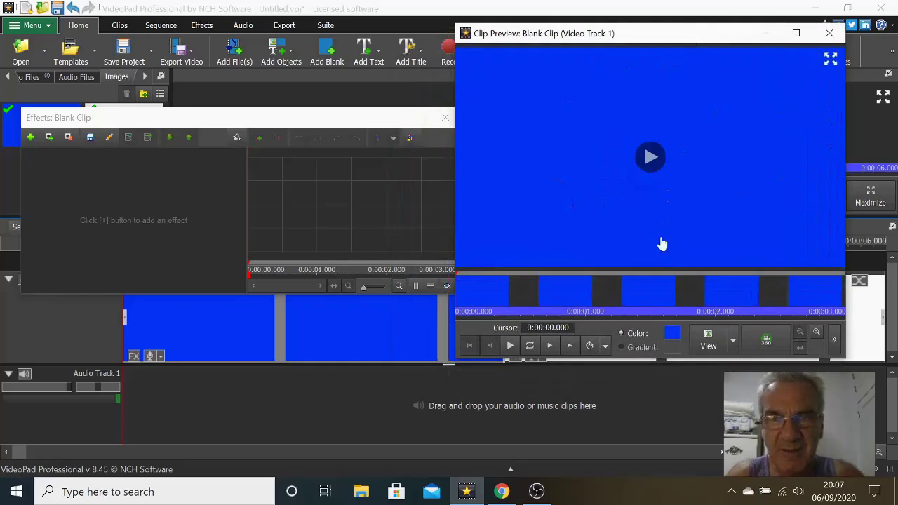
{"action": "left_click_drag", "start_coordinate": [292, 125], "coordinate": [298, 78]}
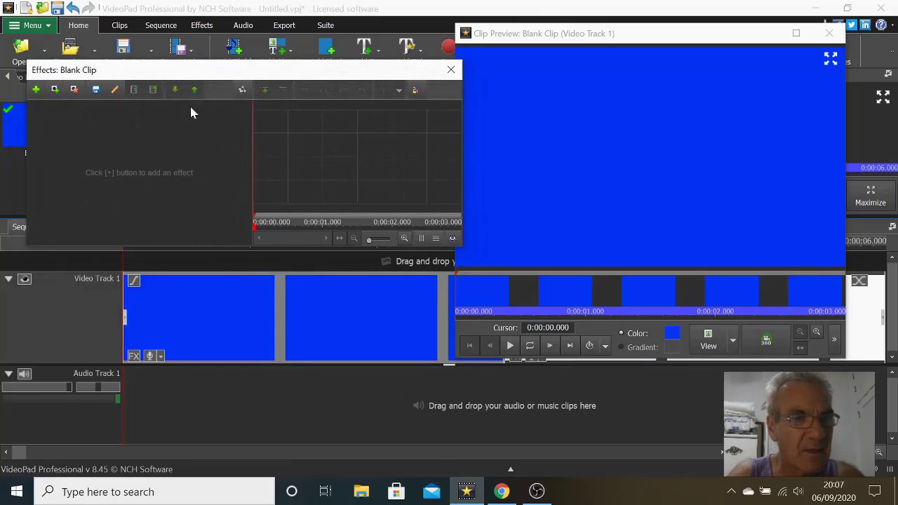
Add a polygon effect mask to the blue clip.
{"action": "left_click", "coordinate": [37, 90]}
{"action": "left_click", "coordinate": [37, 90]}
{"action": "left_click", "coordinate": [37, 90]}
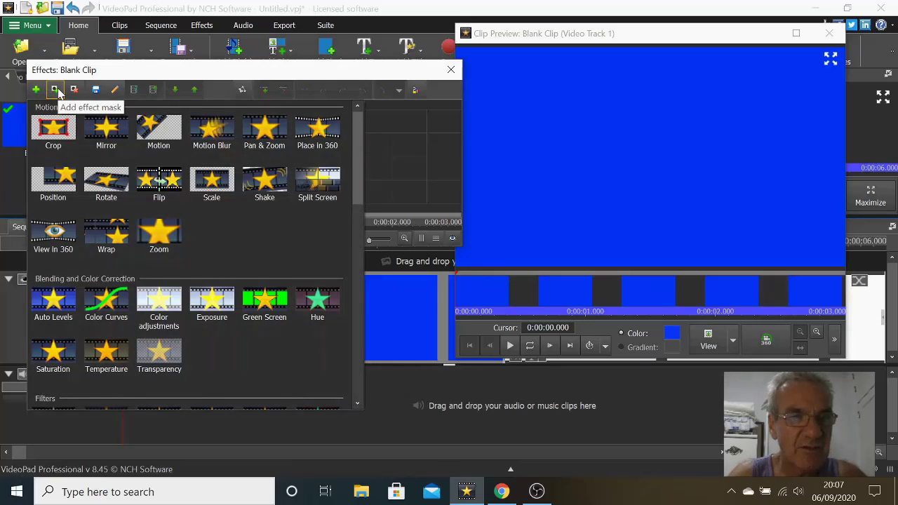
{"action": "left_click", "coordinate": [54, 90]}
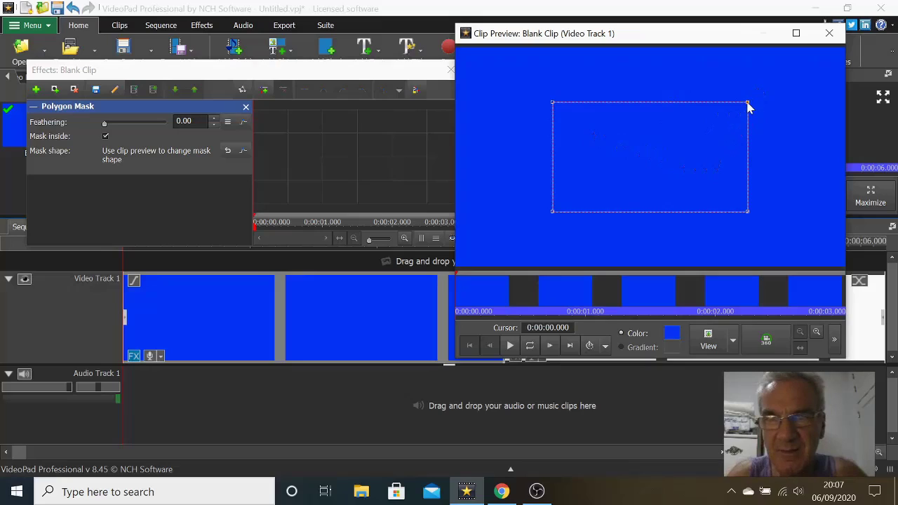
Try reshaping the polygon mask by moving its four corner points in the clip preview, and remove the mask.
{"action": "mouse_move", "coordinate": [747, 103]}
{"action": "left_mouse_down"}
{"action": "mouse_move", "coordinate": [664, 175]}
{"action": "mouse_move", "coordinate": [686, 94]}
{"action": "mouse_move", "coordinate": [737, 93]}
{"action": "left_mouse_up"}
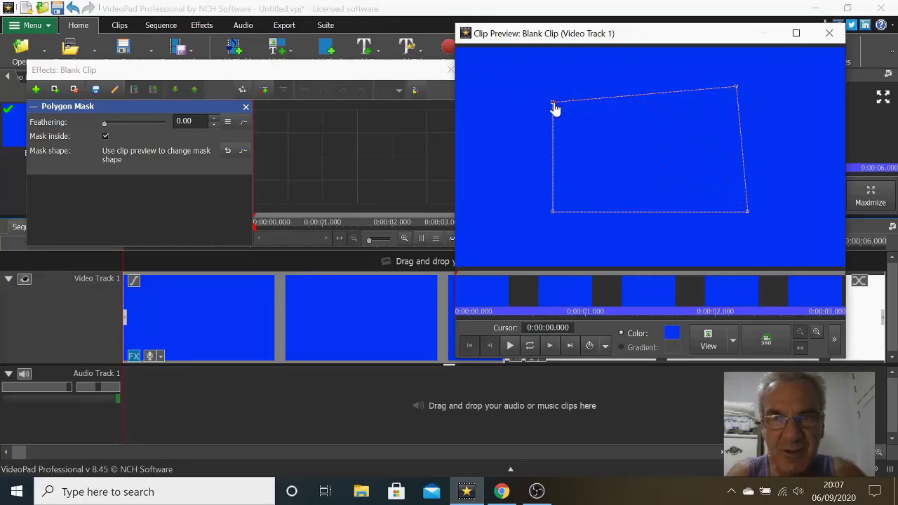
{"action": "left_click_drag", "start_coordinate": [553, 103], "coordinate": [590, 116]}
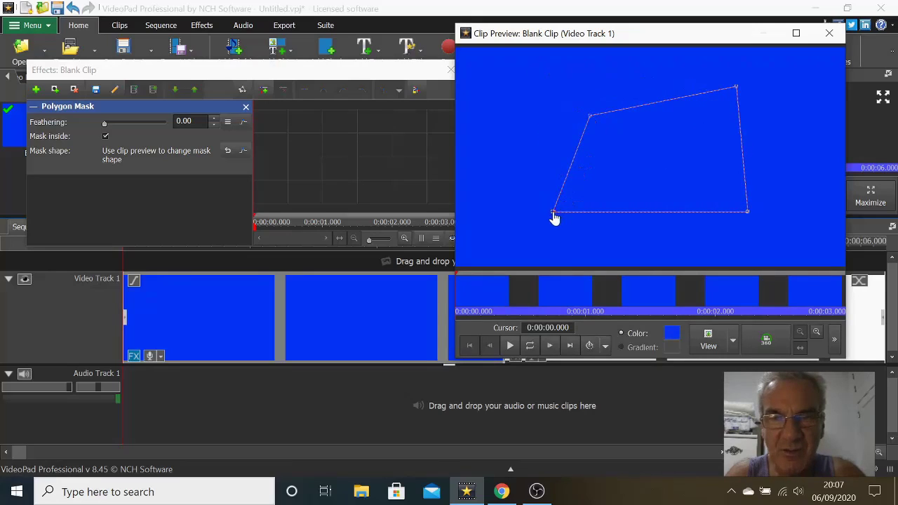
{"action": "left_click_drag", "start_coordinate": [552, 212], "coordinate": [573, 213]}
{"action": "mouse_move", "coordinate": [748, 212]}
{"action": "left_mouse_down"}
{"action": "mouse_move", "coordinate": [671, 165]}
{"action": "mouse_move", "coordinate": [760, 215]}
{"action": "left_mouse_up"}
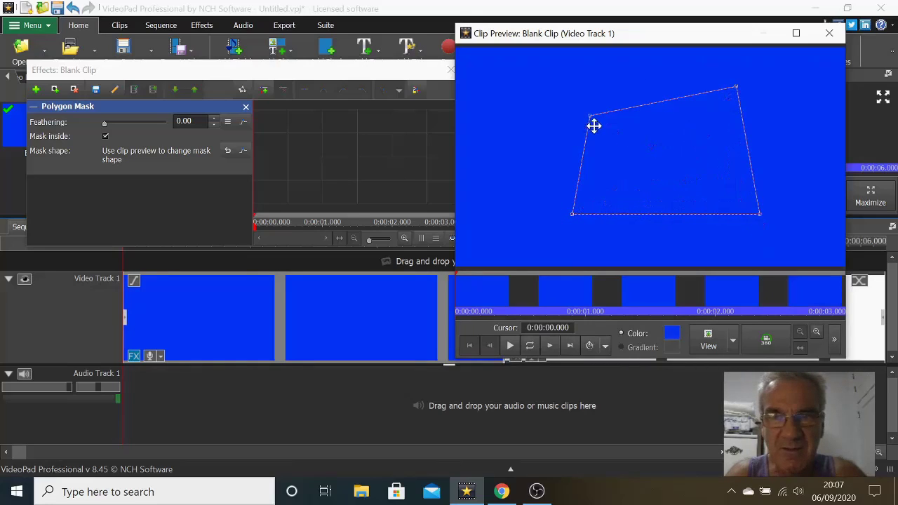
{"action": "left_click_drag", "start_coordinate": [590, 120], "coordinate": [551, 99]}
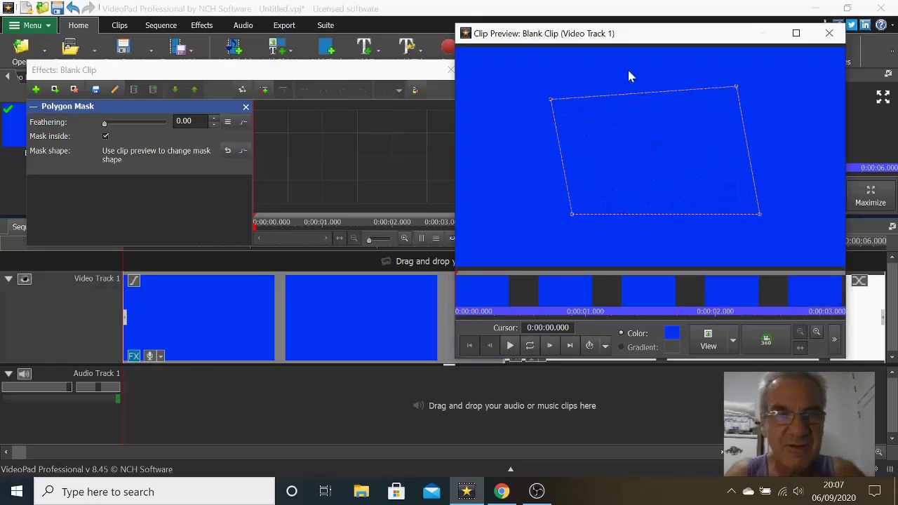
{"action": "left_click", "coordinate": [246, 107]}
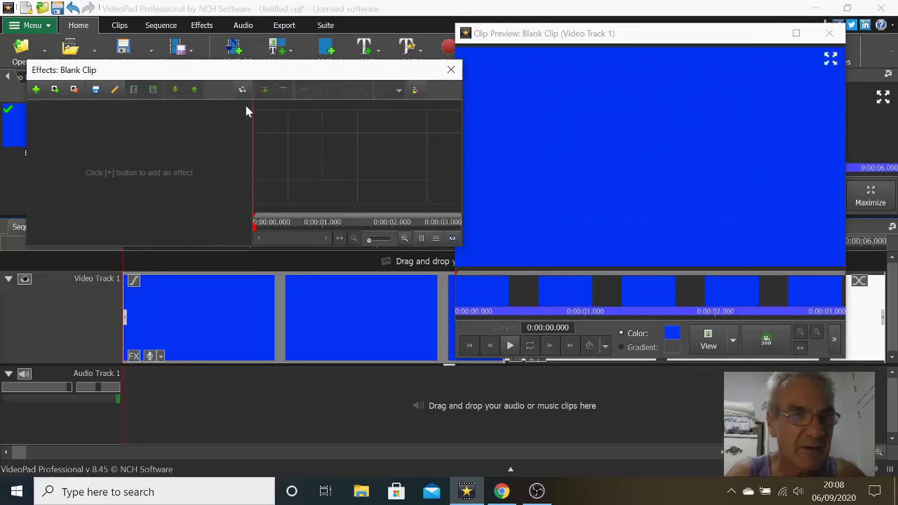
Add a polygon mask to the blue clip and pull new top and bottom edge points to the centre, forming a bow-tie shape.
{"action": "left_click", "coordinate": [54, 89]}
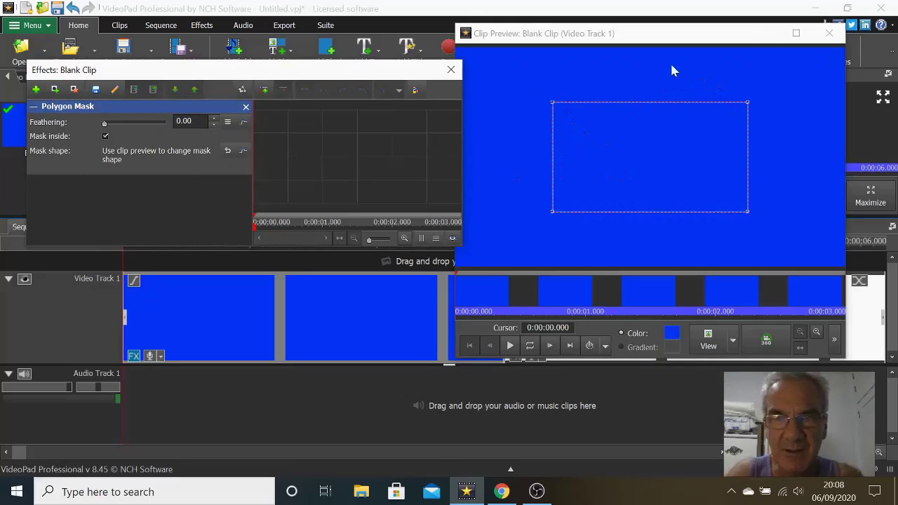
{"action": "left_click", "coordinate": [639, 105]}
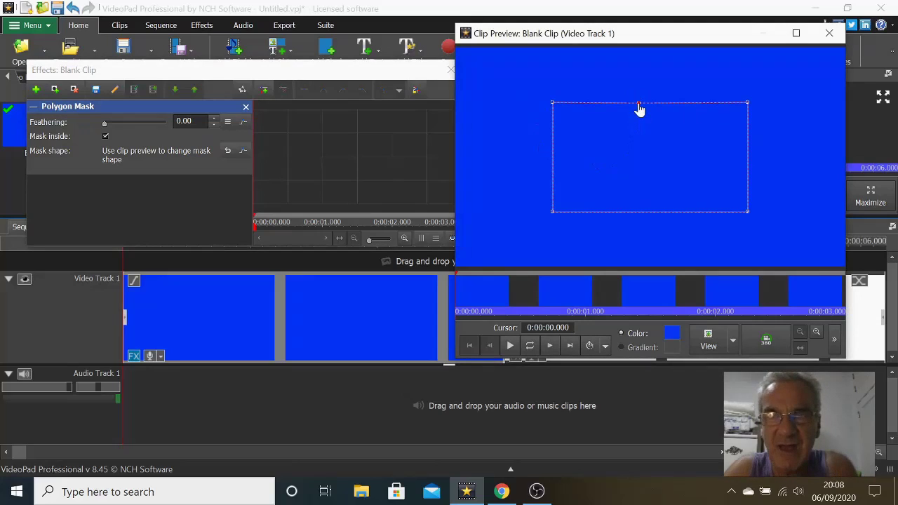
{"action": "left_click_drag", "start_coordinate": [639, 105], "coordinate": [643, 156]}
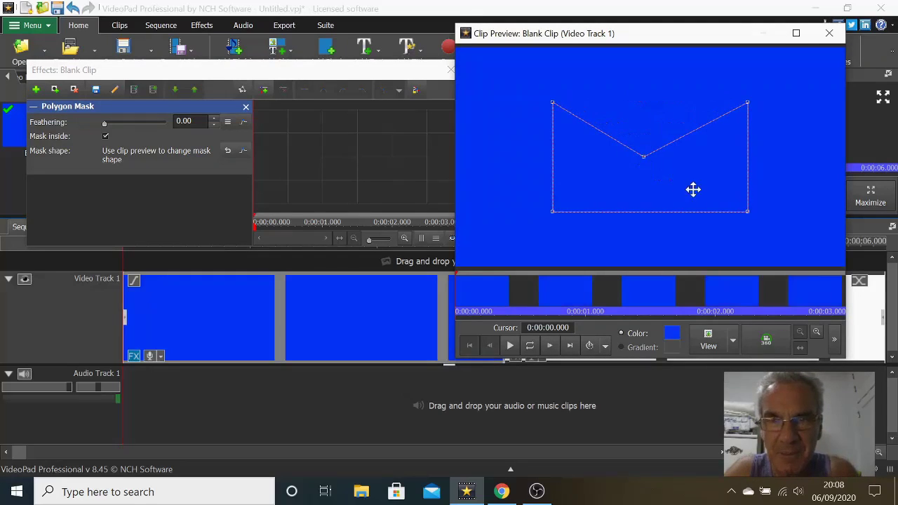
{"action": "left_click_drag", "start_coordinate": [646, 213], "coordinate": [645, 159]}
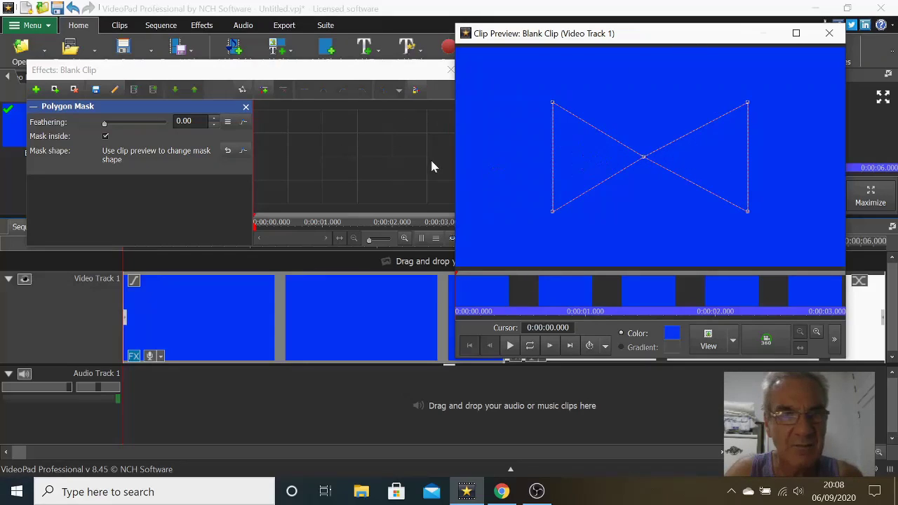
Add a Transparency effect to the masked blue clip, and close the floating clip preview and effects windows.
{"action": "left_click", "coordinate": [36, 91]}
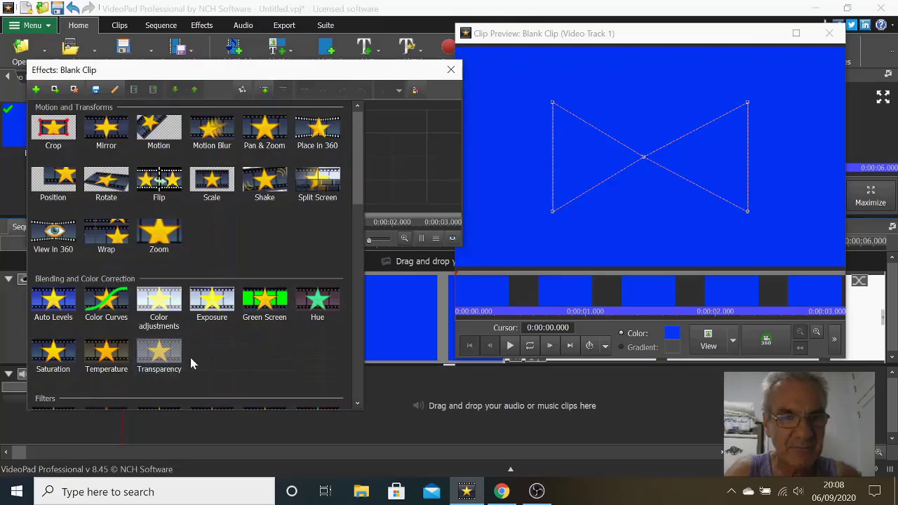
{"action": "left_click", "coordinate": [160, 355]}
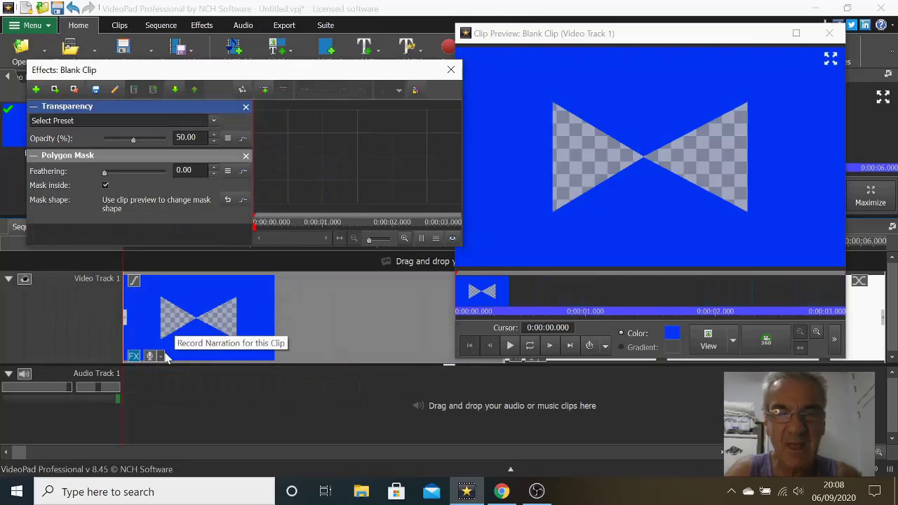
{"action": "key", "text": "ctrl+v"}
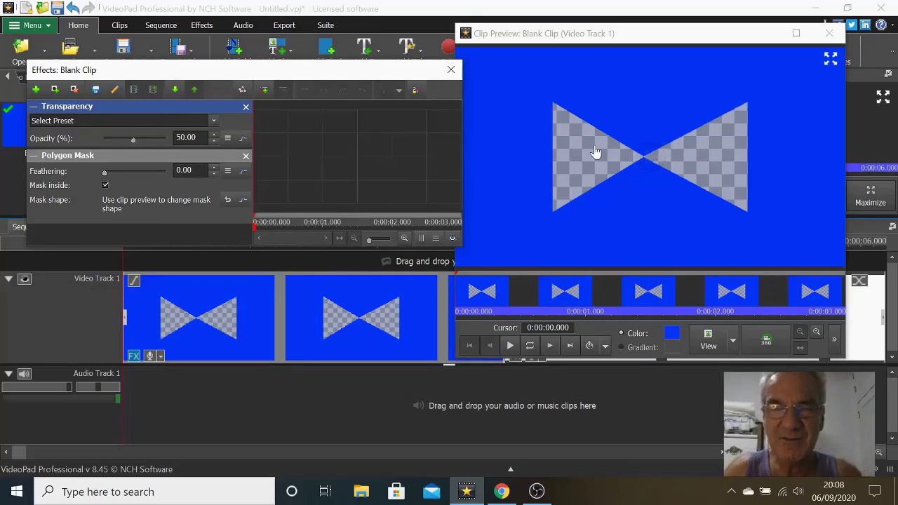
{"action": "mouse_move", "coordinate": [596, 152]}
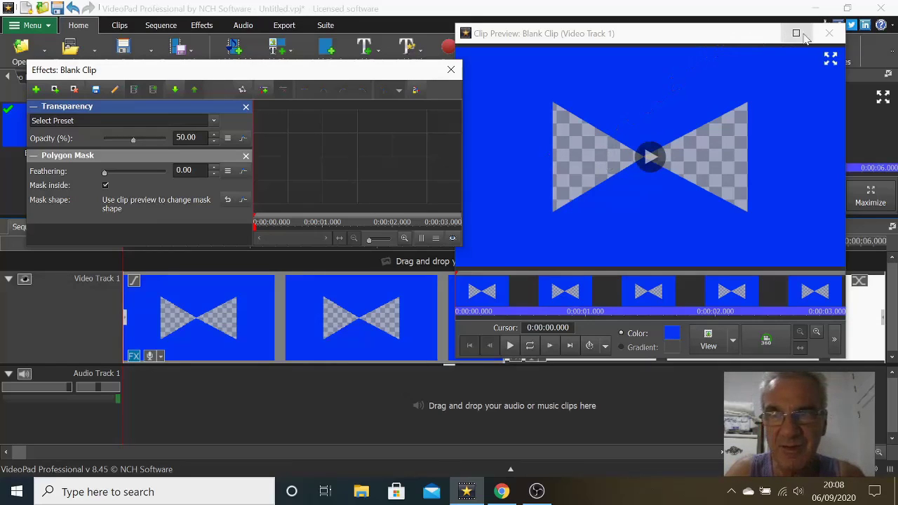
{"action": "left_click", "coordinate": [831, 35]}
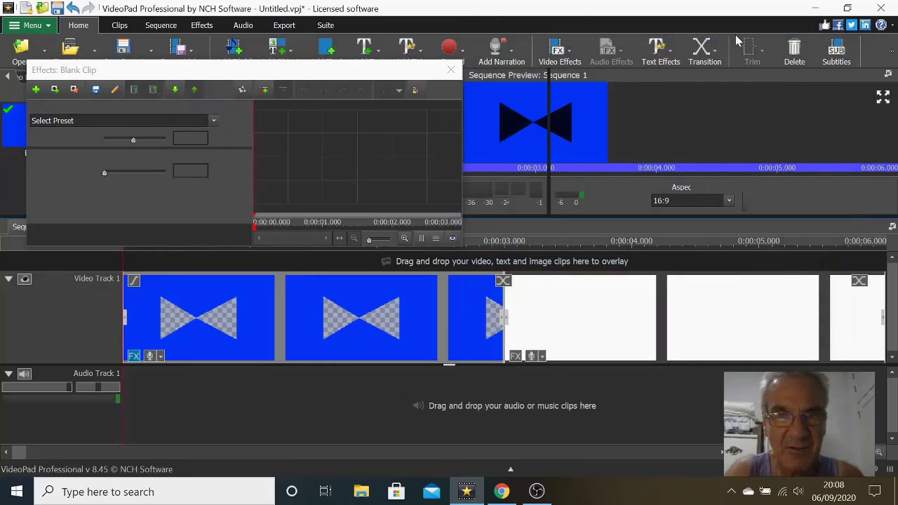
{"action": "left_click", "coordinate": [452, 70]}
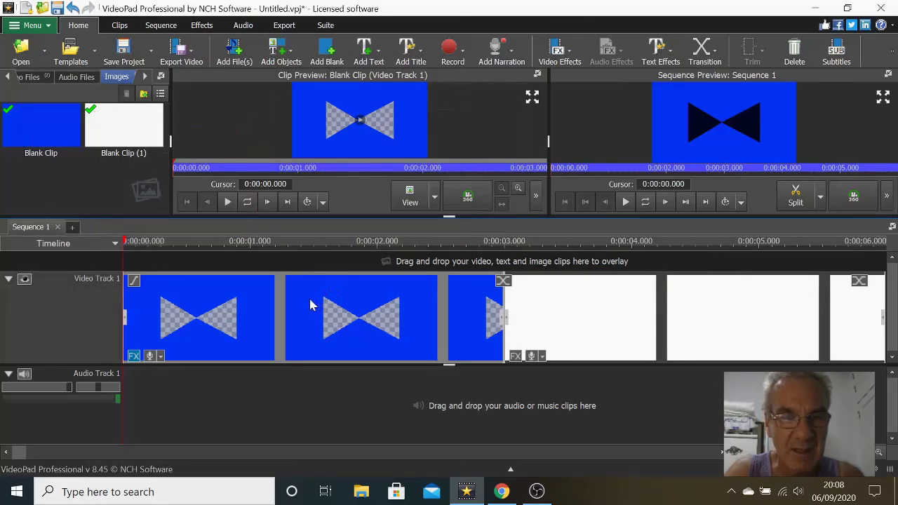
Move the blue clip onto a new overlay track and align the white clip beneath it at the sequence start.
{"action": "left_click_drag", "start_coordinate": [312, 305], "coordinate": [318, 263]}
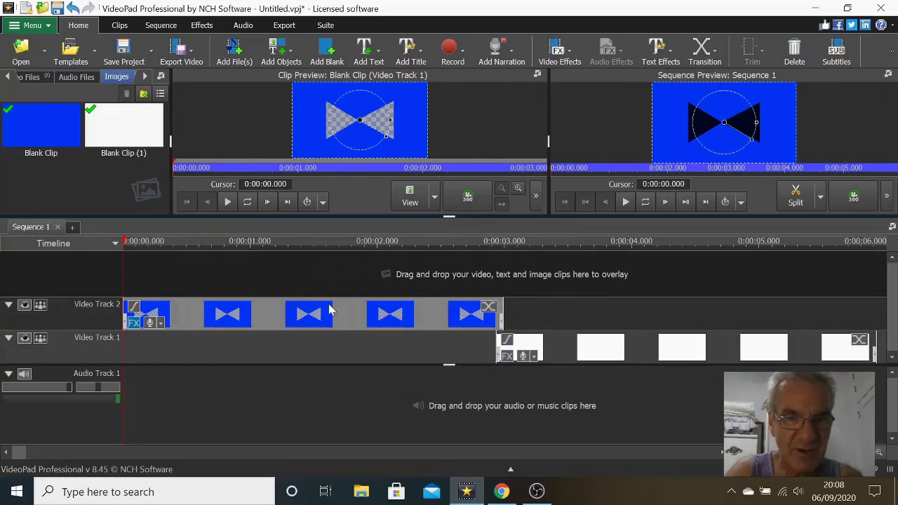
{"action": "left_click_drag", "start_coordinate": [764, 353], "coordinate": [421, 362]}
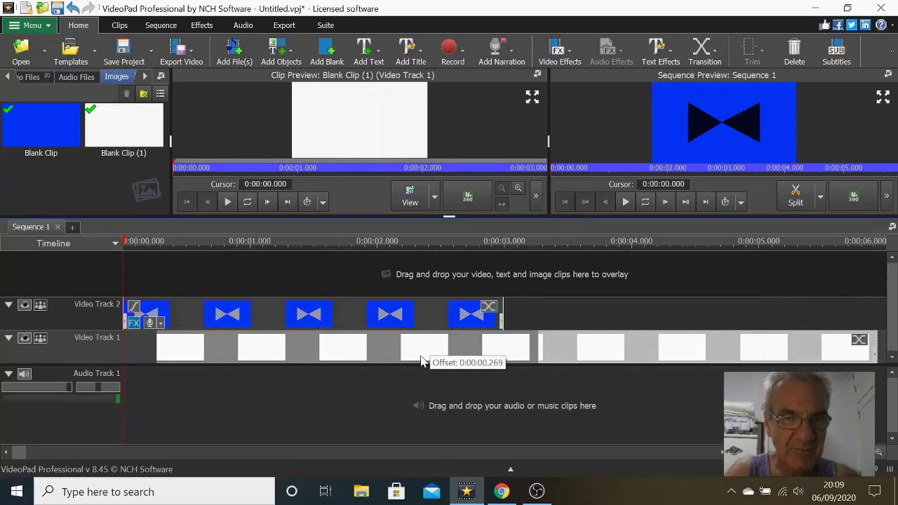
{"action": "left_click_drag", "start_coordinate": [421, 362], "coordinate": [387, 362]}
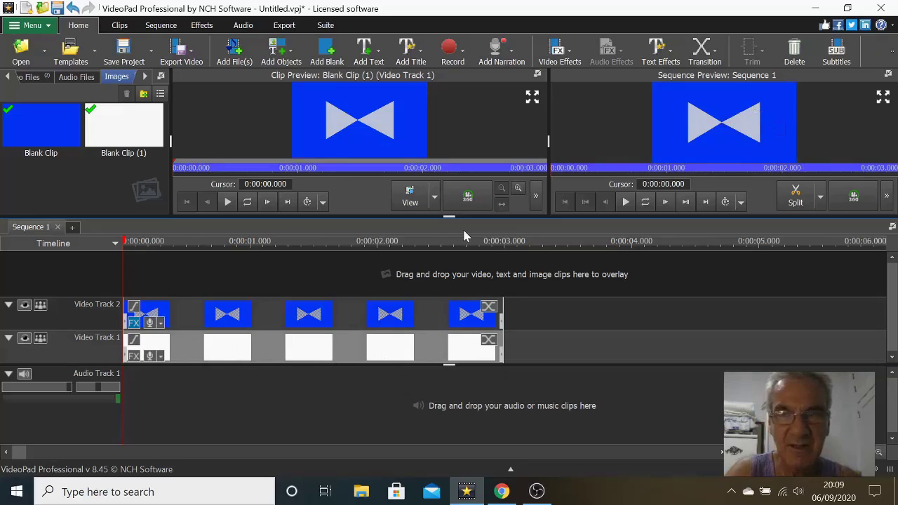
Undock the sequence preview and set the blue clip's Transparency opacity to 0%.
{"action": "left_click", "coordinate": [886, 75]}
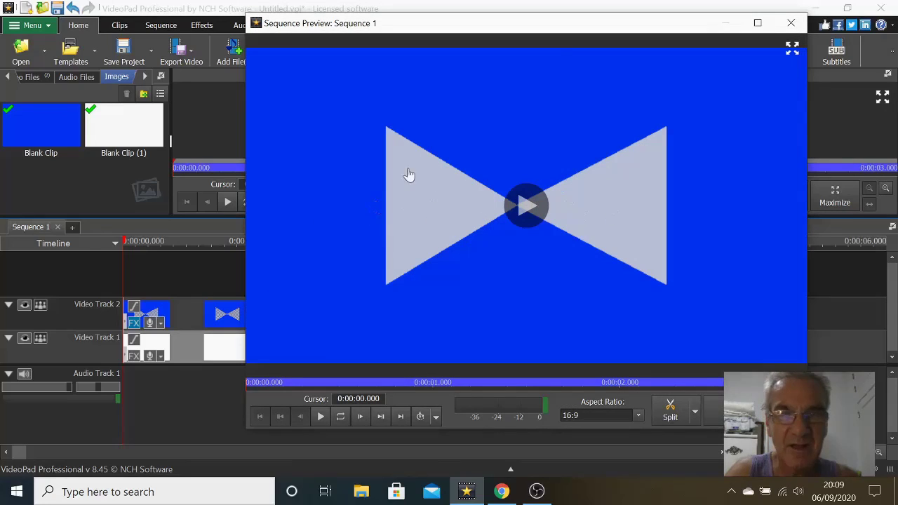
{"action": "left_click_drag", "start_coordinate": [562, 31], "coordinate": [668, 27]}
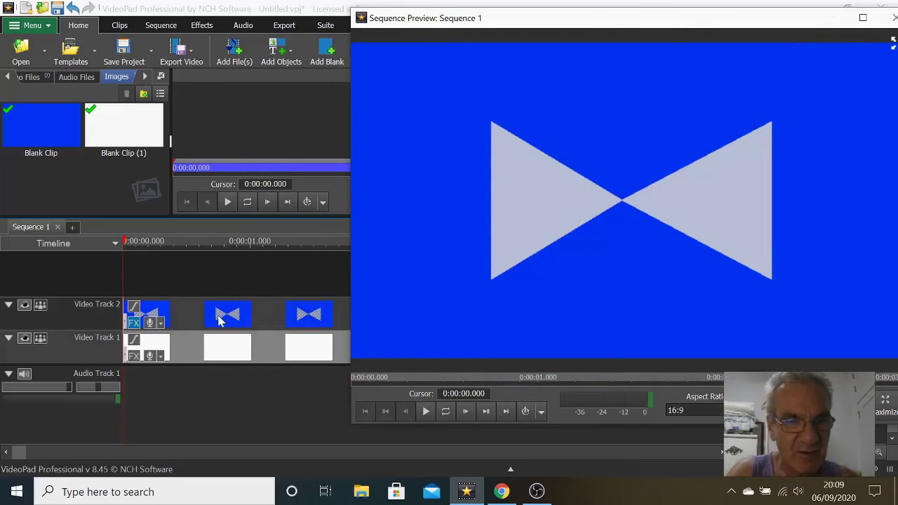
{"action": "left_click", "coordinate": [218, 318]}
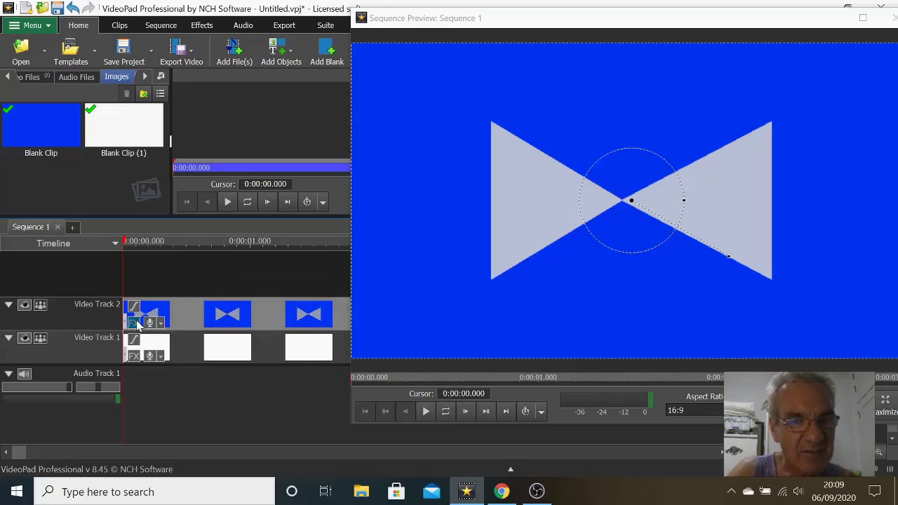
{"action": "left_click", "coordinate": [134, 324]}
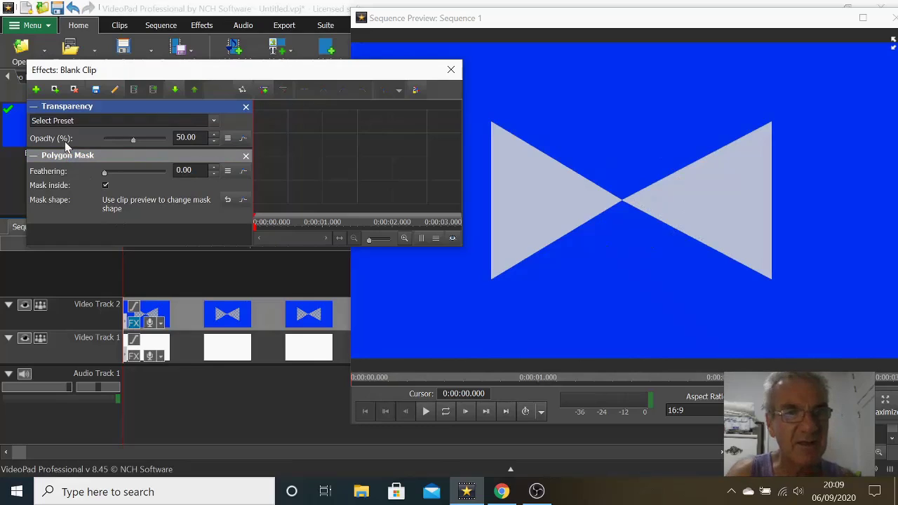
{"action": "left_click_drag", "start_coordinate": [119, 139], "coordinate": [109, 140]}
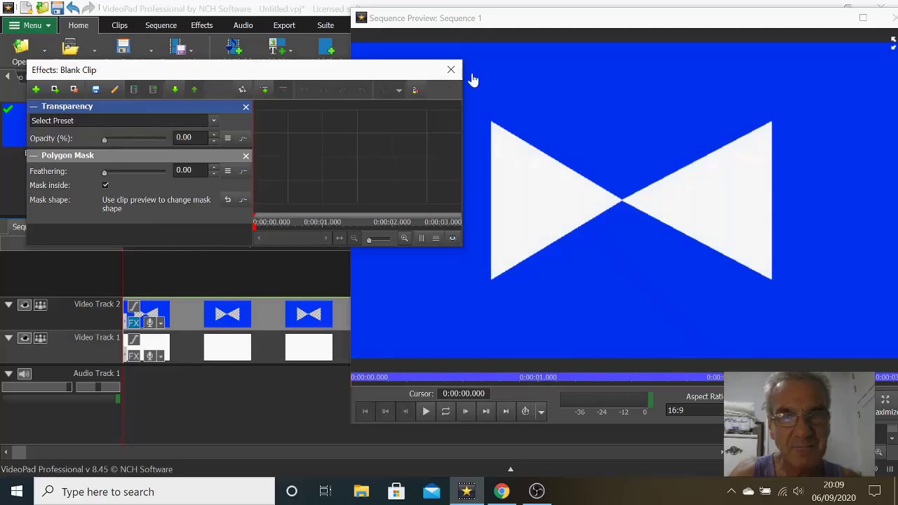
{"action": "left_click", "coordinate": [451, 70]}
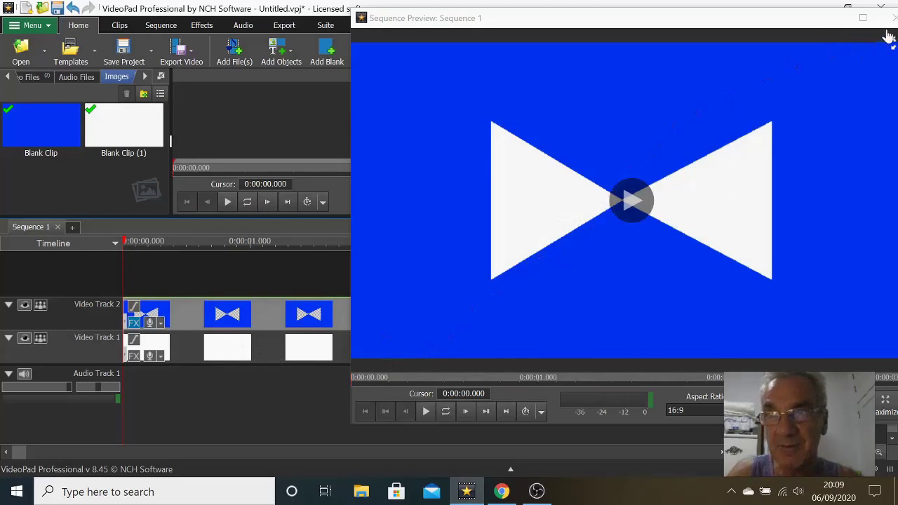
Check the bow-tie cutout in the floating sequence preview and dock the preview back.
{"action": "left_click", "coordinate": [786, 26]}
{"action": "left_click_drag", "start_coordinate": [786, 26], "coordinate": [644, 30]}
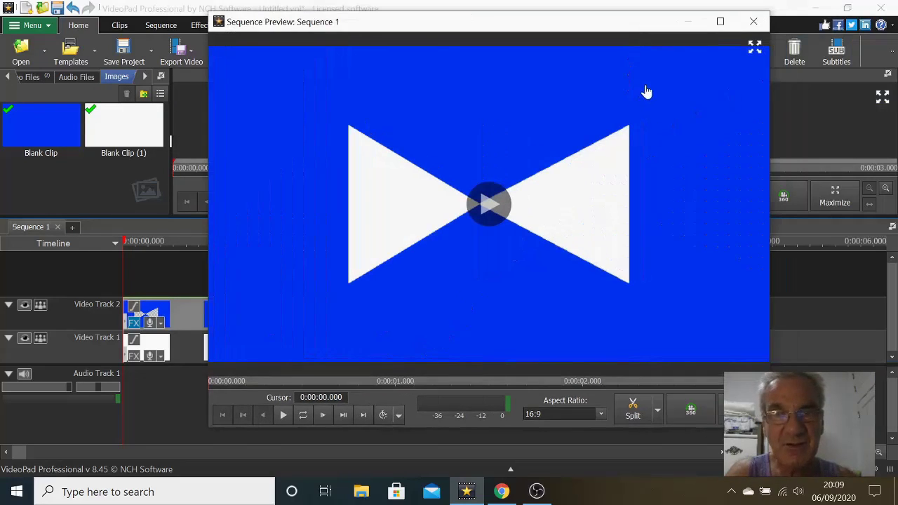
{"action": "left_click", "coordinate": [754, 26]}
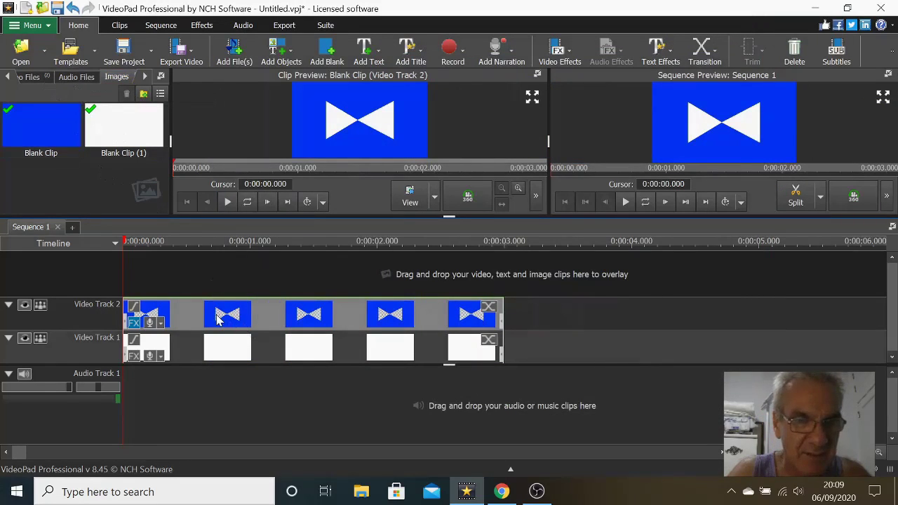
Delete the blue and white blank clips from the timeline.
{"action": "right_click", "coordinate": [217, 317]}
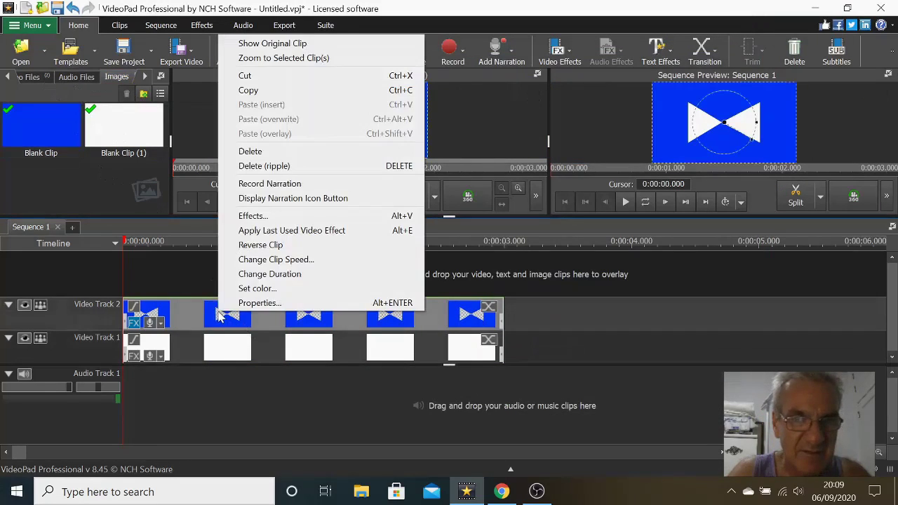
{"action": "left_click", "coordinate": [264, 155]}
{"action": "right_click", "coordinate": [249, 344]}
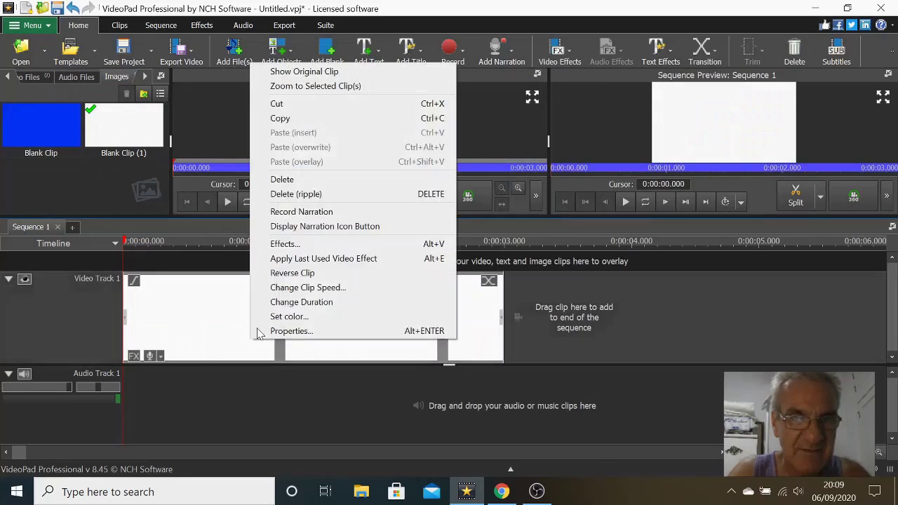
{"action": "left_click", "coordinate": [289, 181]}
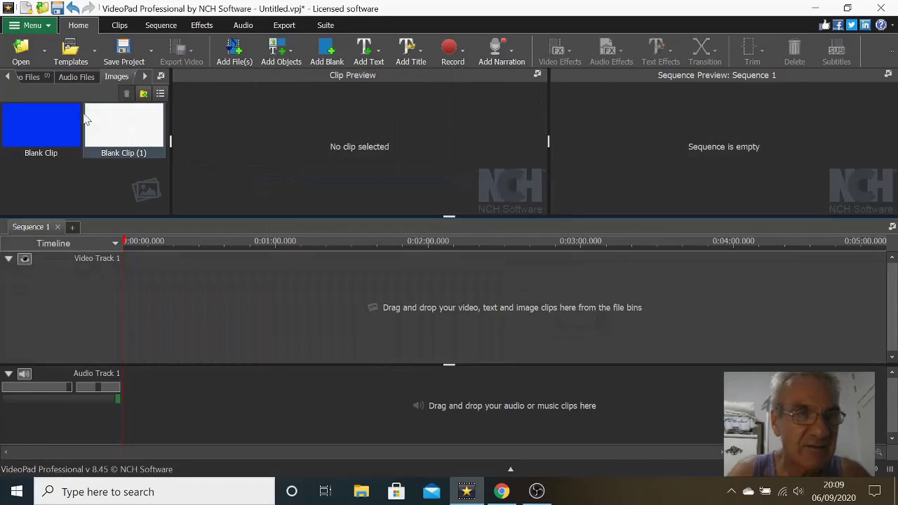
Place the video file 00011.MTS at the start of Video Track 1.
{"action": "left_click", "coordinate": [51, 79]}
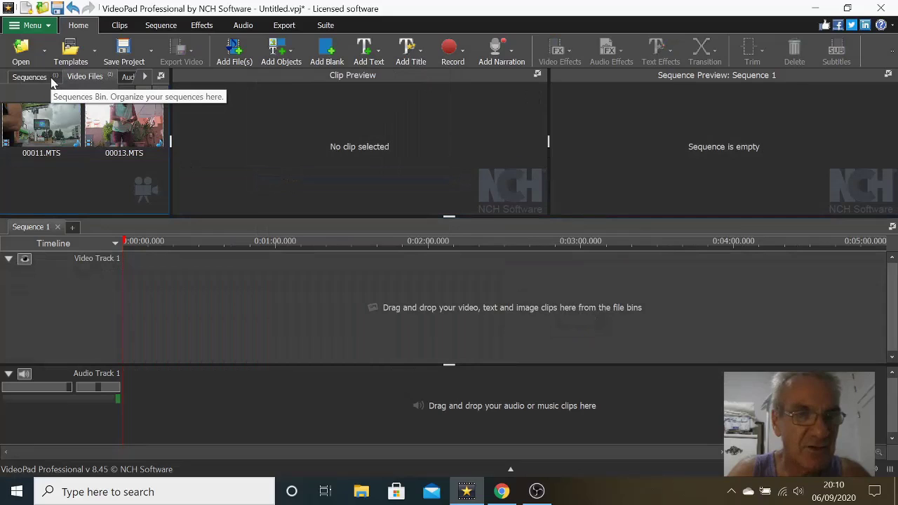
{"action": "left_click", "coordinate": [83, 151]}
{"action": "left_click_drag", "start_coordinate": [83, 151], "coordinate": [265, 314]}
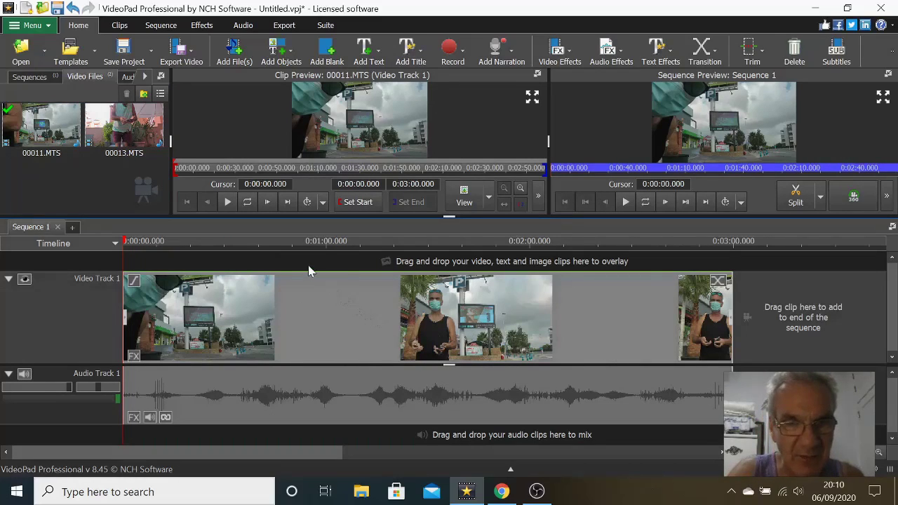
Scrub through the 00011.MTS footage and split the clip at 0:02:07.528.
{"action": "left_click", "coordinate": [300, 244]}
{"action": "left_click", "coordinate": [362, 244]}
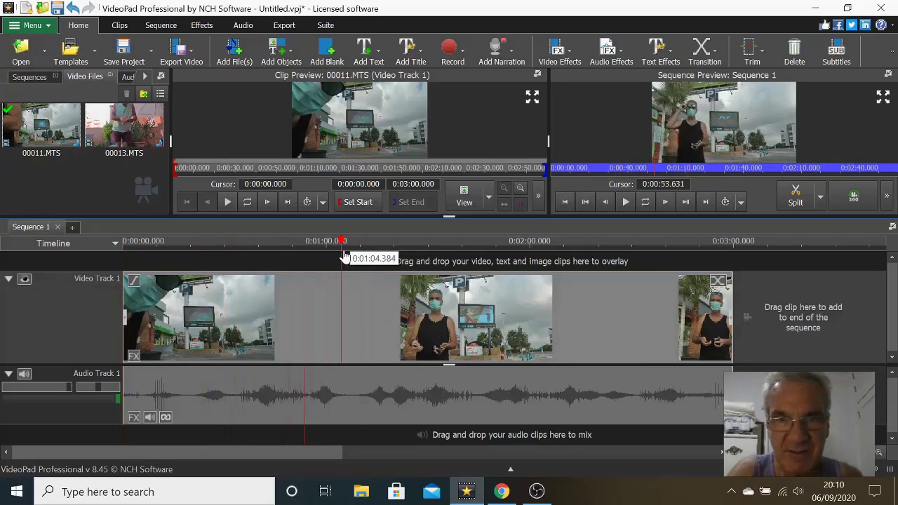
{"action": "left_click", "coordinate": [573, 245]}
{"action": "left_click", "coordinate": [469, 264]}
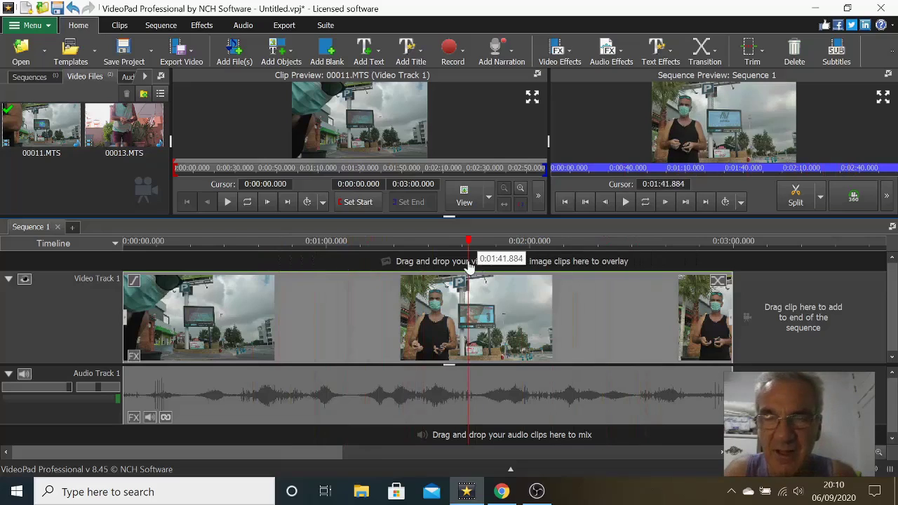
{"action": "mouse_move", "coordinate": [469, 252]}
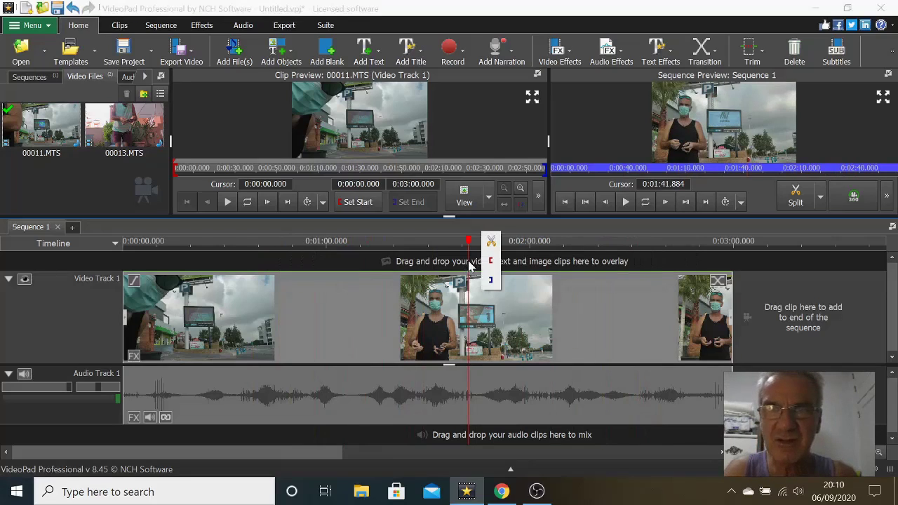
{"action": "left_click_drag", "start_coordinate": [469, 245], "coordinate": [556, 266]}
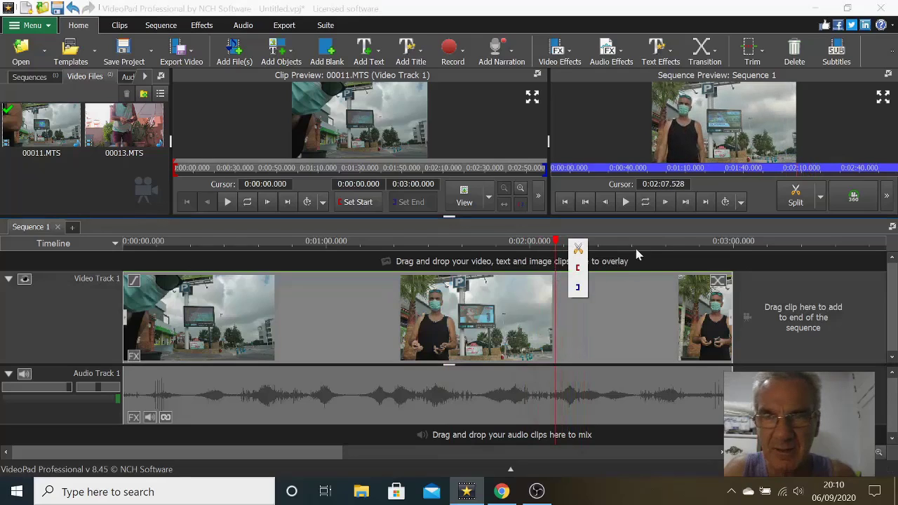
{"action": "left_click", "coordinate": [796, 195]}
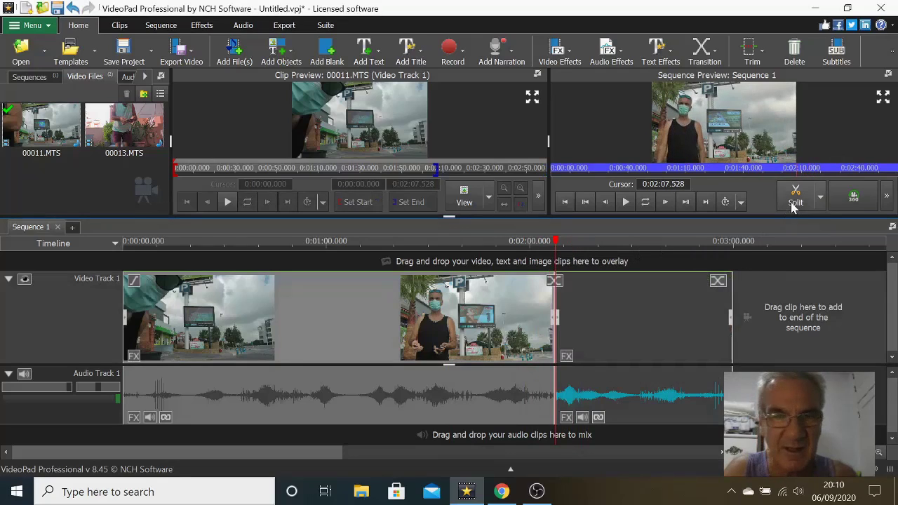
Delete the first part of the split clip and close the gap it leaves in the track.
{"action": "right_click", "coordinate": [330, 314]}
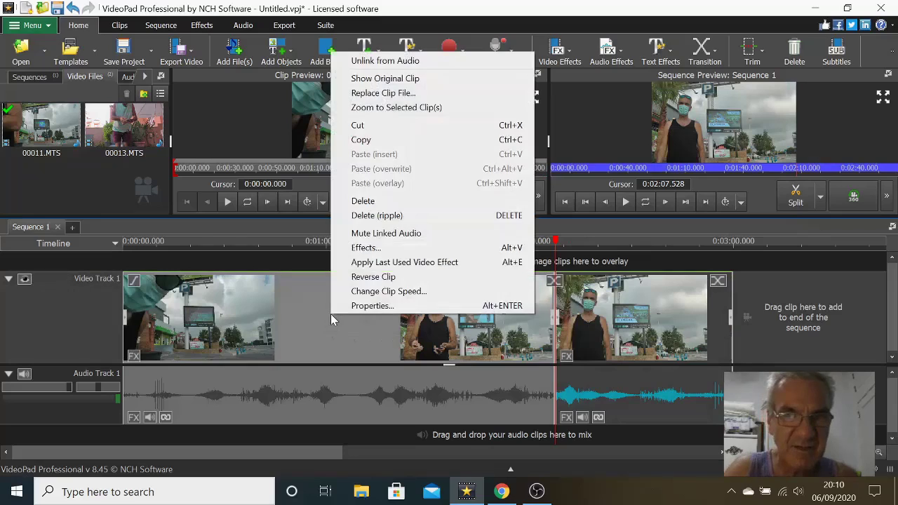
{"action": "left_click", "coordinate": [393, 202]}
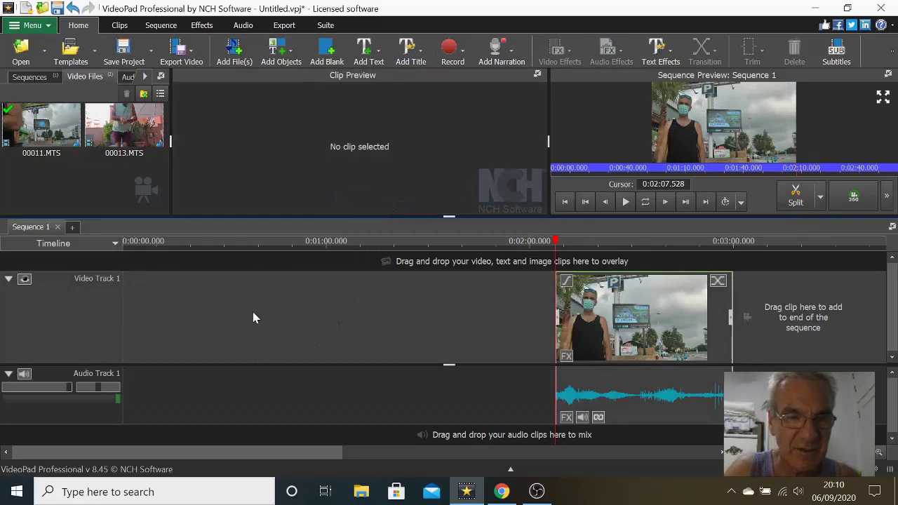
{"action": "right_click", "coordinate": [254, 316]}
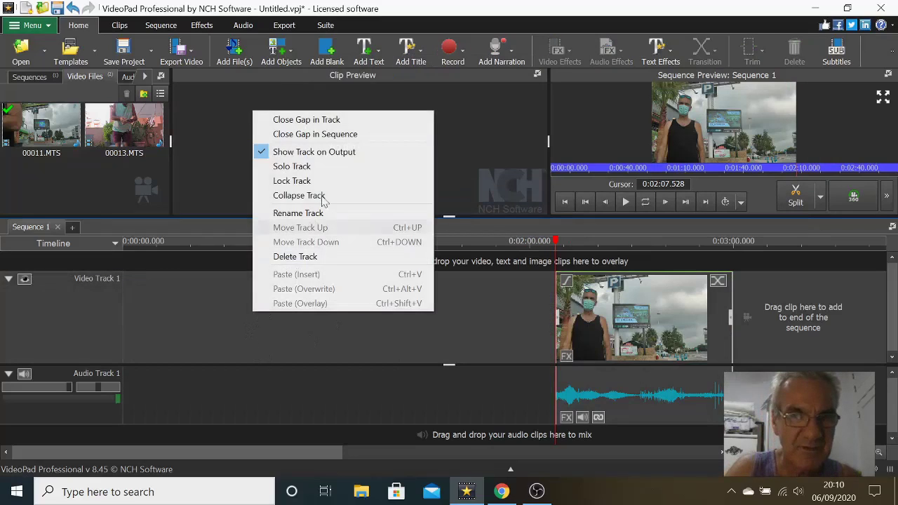
{"action": "left_click", "coordinate": [334, 120]}
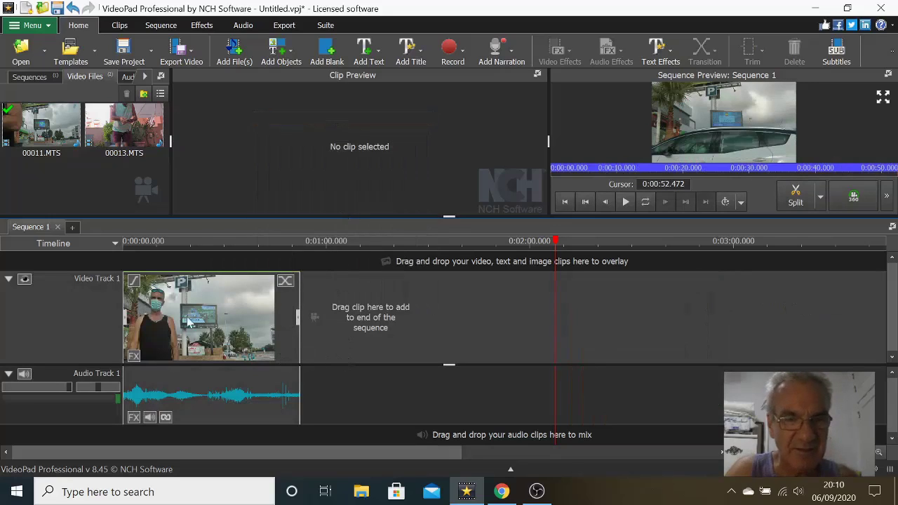
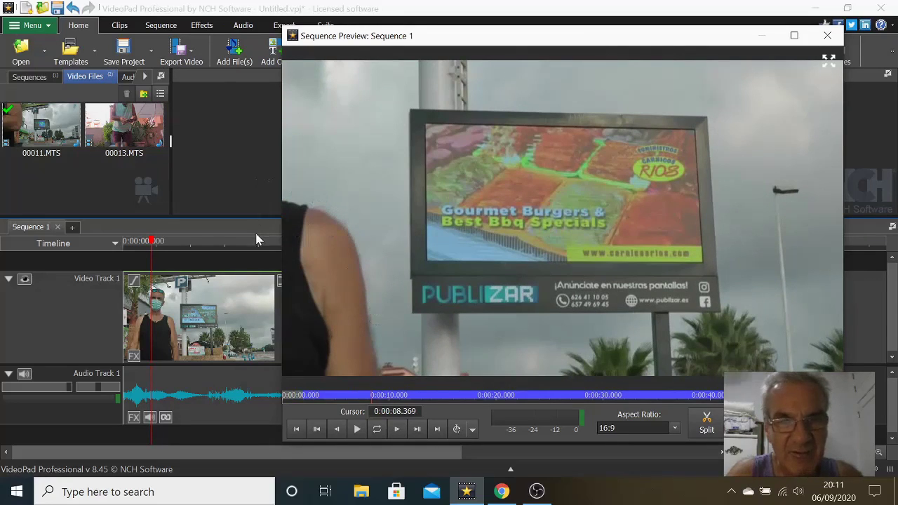
Step frame by frame to the end of the zoom-in on the billboard, split the clip at 0:00:09.194, and close the enlarged preview.
{"action": "left_click", "coordinate": [397, 429]}
{"action": "left_click", "coordinate": [397, 429]}
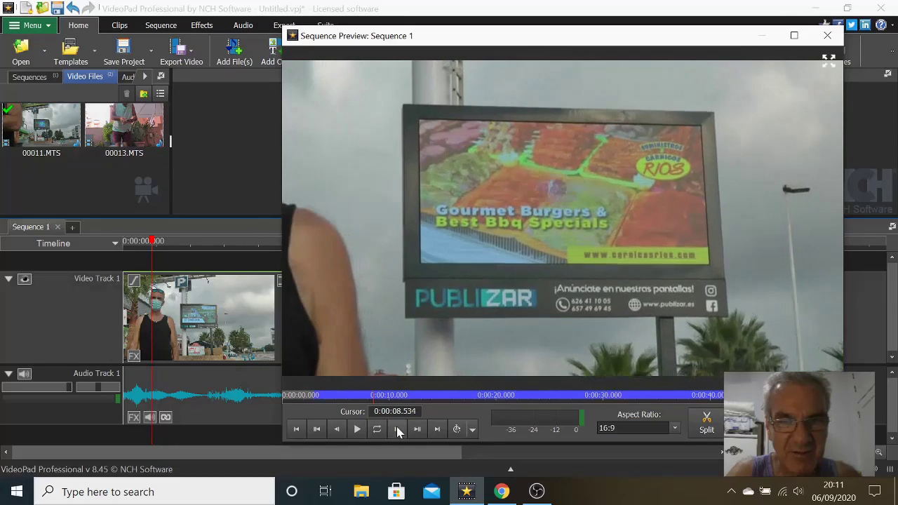
{"action": "left_click", "coordinate": [398, 429]}
{"action": "left_click", "coordinate": [397, 430]}
{"action": "left_click", "coordinate": [398, 430]}
{"action": "left_click", "coordinate": [398, 430]}
{"action": "left_click", "coordinate": [398, 429]}
{"action": "left_click", "coordinate": [397, 430]}
{"action": "left_click", "coordinate": [398, 430]}
{"action": "left_click", "coordinate": [397, 429]}
{"action": "left_click", "coordinate": [397, 430]}
{"action": "left_click", "coordinate": [397, 429]}
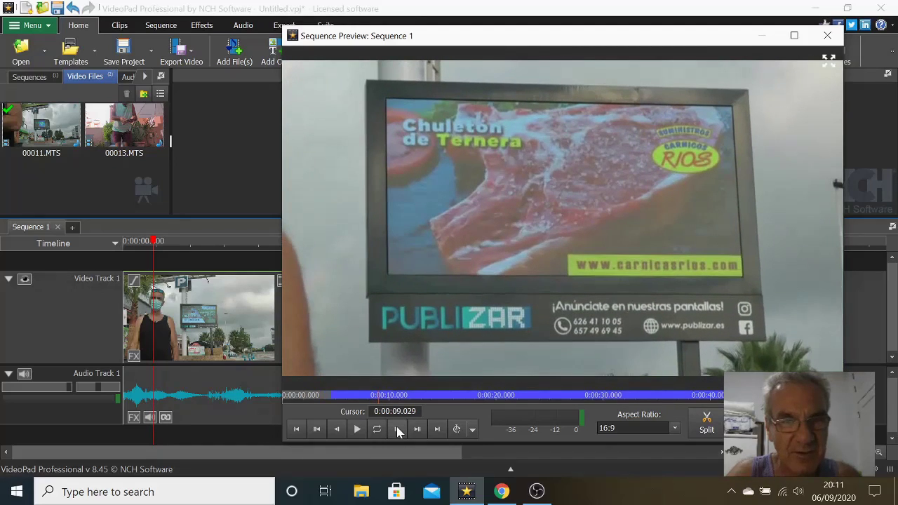
{"action": "left_click", "coordinate": [397, 430]}
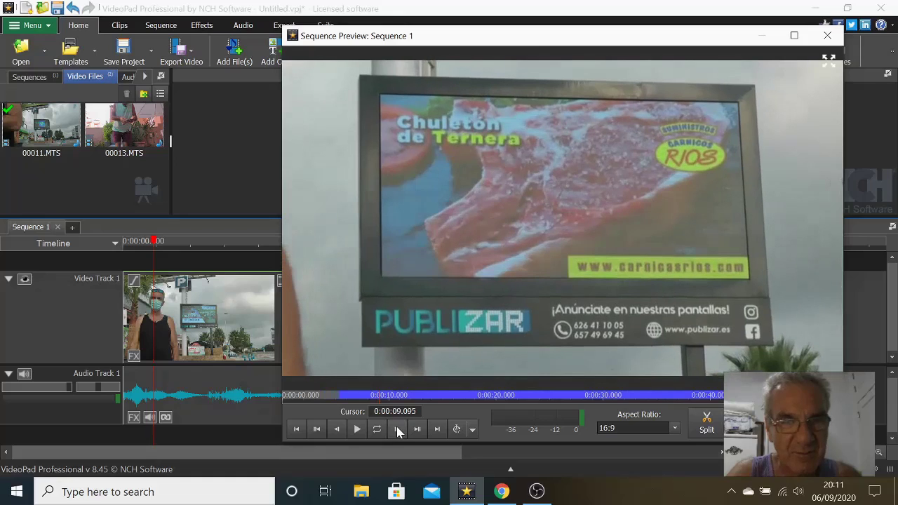
{"action": "left_click", "coordinate": [398, 429]}
{"action": "left_click", "coordinate": [397, 430]}
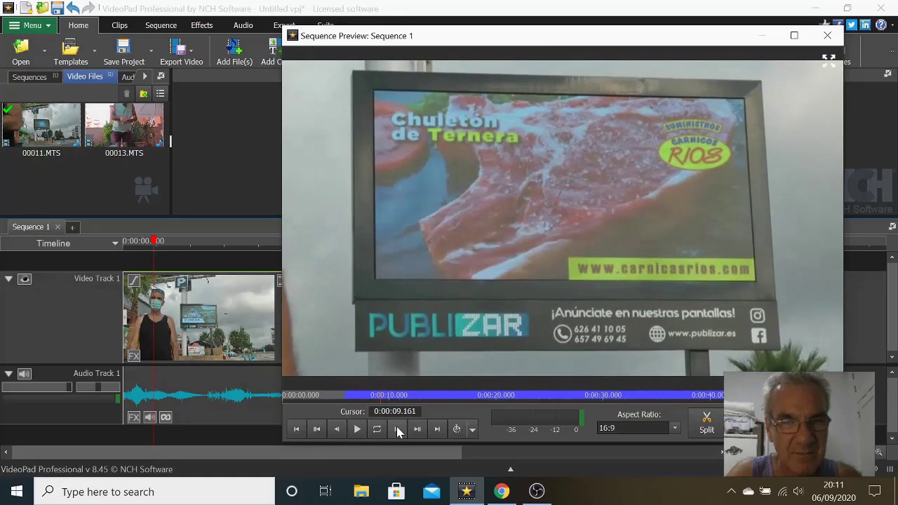
{"action": "left_click", "coordinate": [398, 430]}
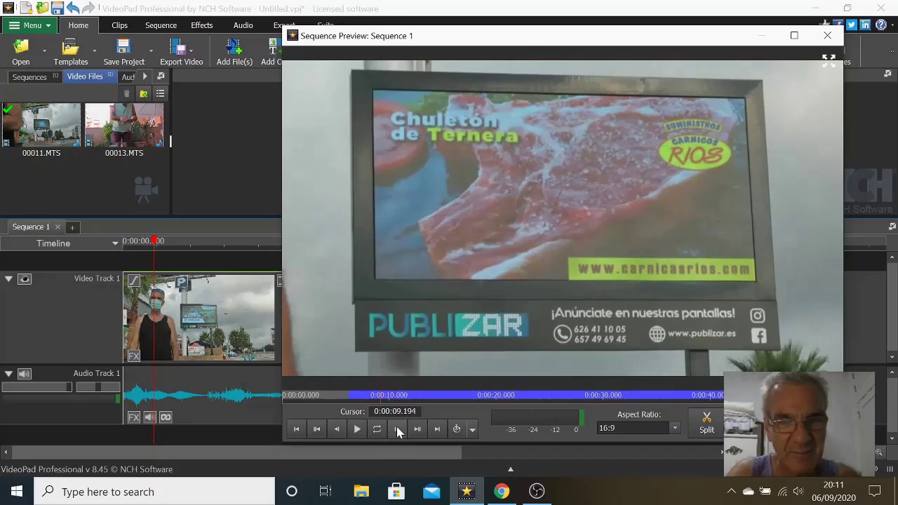
{"action": "left_click", "coordinate": [397, 429]}
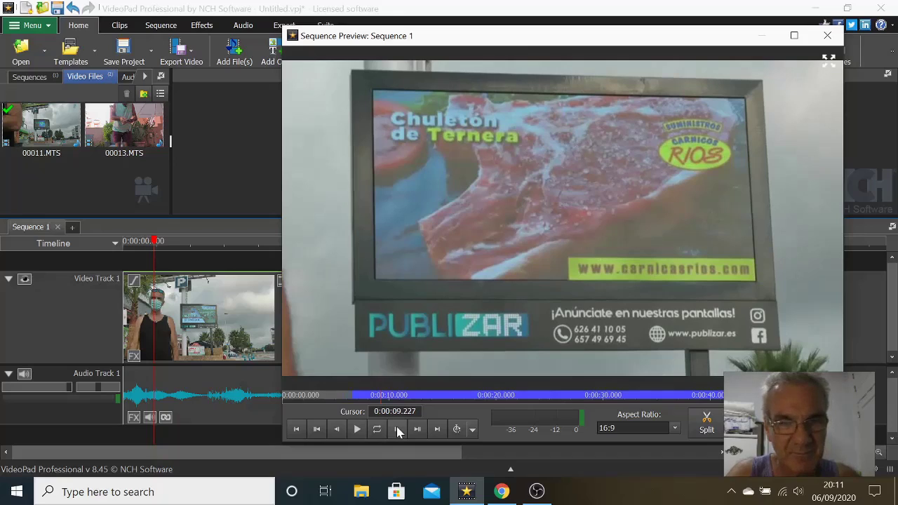
{"action": "left_click", "coordinate": [337, 430]}
{"action": "left_click", "coordinate": [337, 430]}
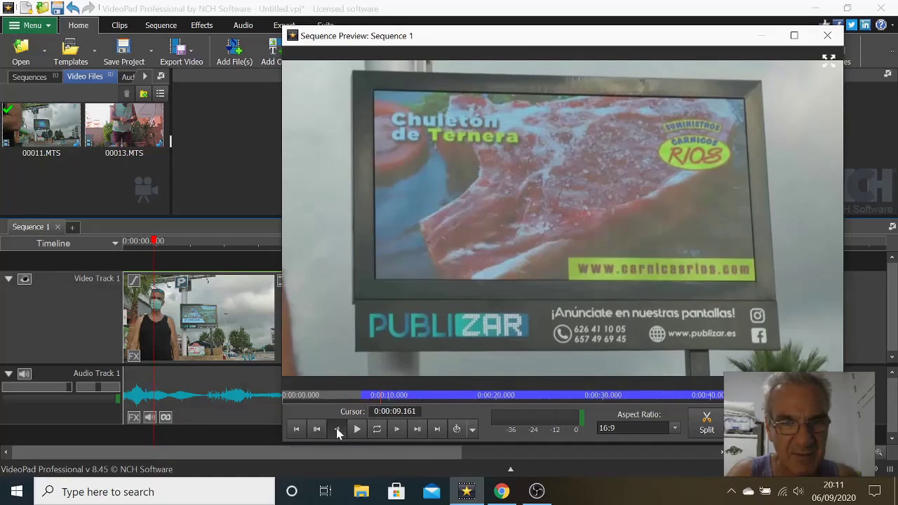
{"action": "left_click", "coordinate": [337, 430]}
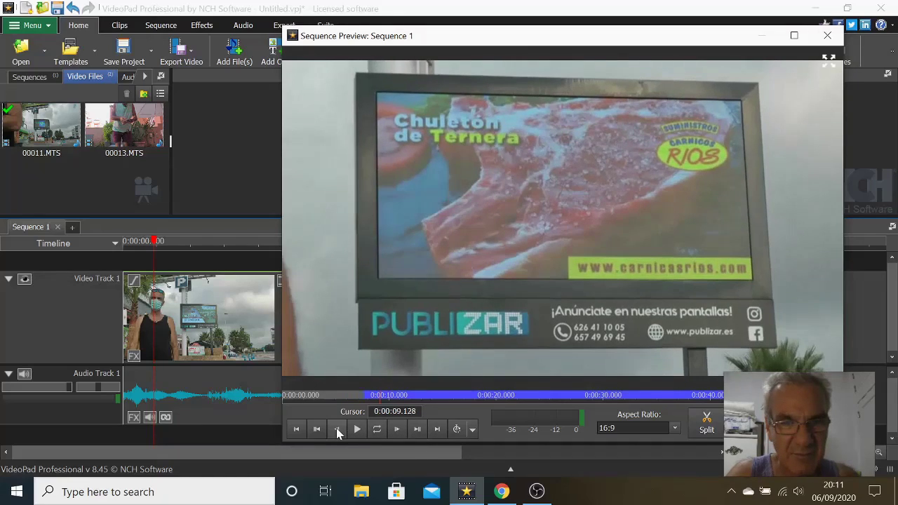
{"action": "left_click", "coordinate": [398, 429]}
{"action": "left_click", "coordinate": [397, 430]}
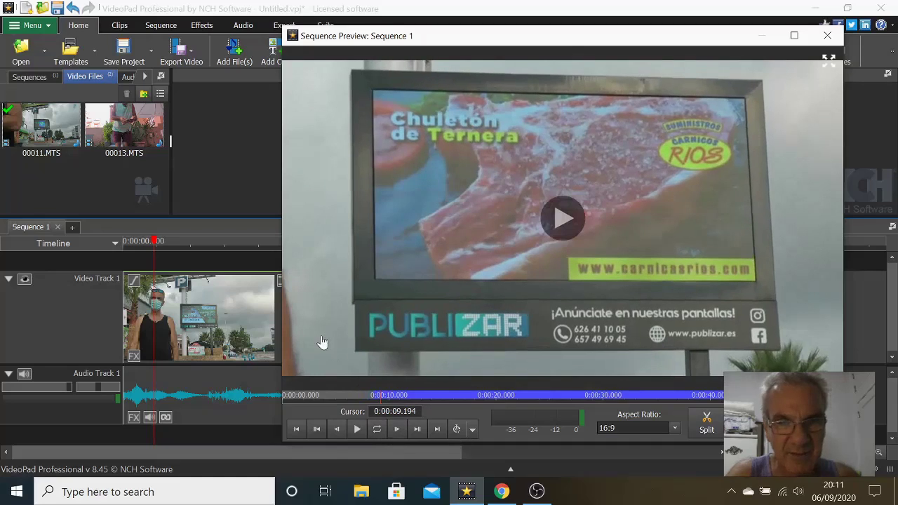
{"action": "left_click", "coordinate": [702, 425]}
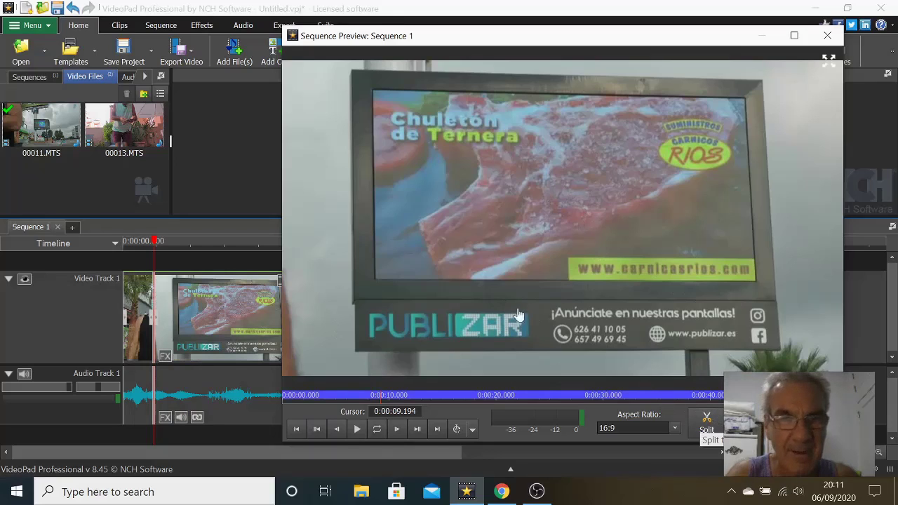
{"action": "left_click", "coordinate": [827, 39]}
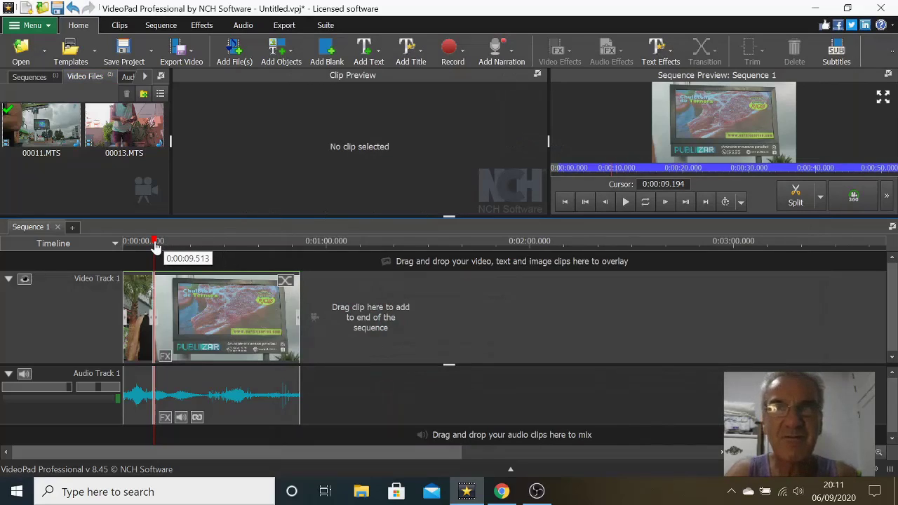
In the enlarged preview, find the last steady billboard frame before the camera zooms out and split the clip there at 0:00:21.214.
{"action": "left_click", "coordinate": [156, 247]}
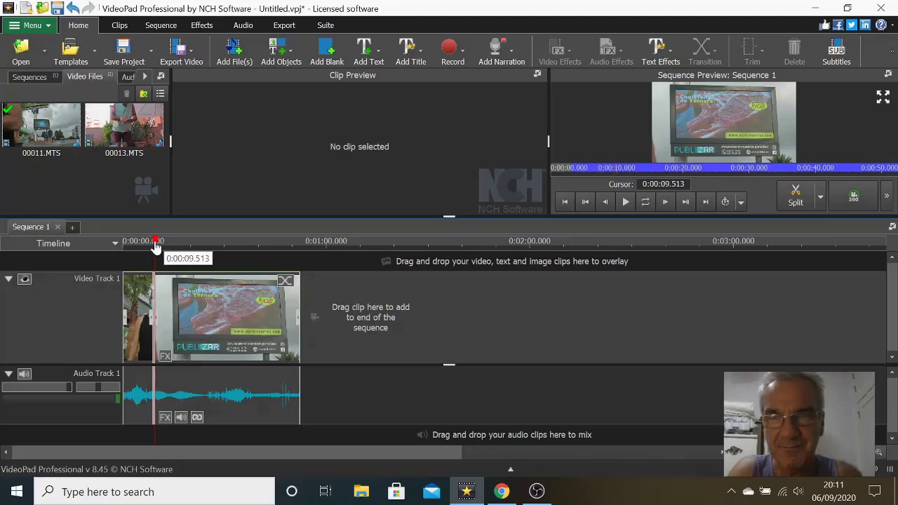
{"action": "left_click_drag", "start_coordinate": [155, 247], "coordinate": [195, 256]}
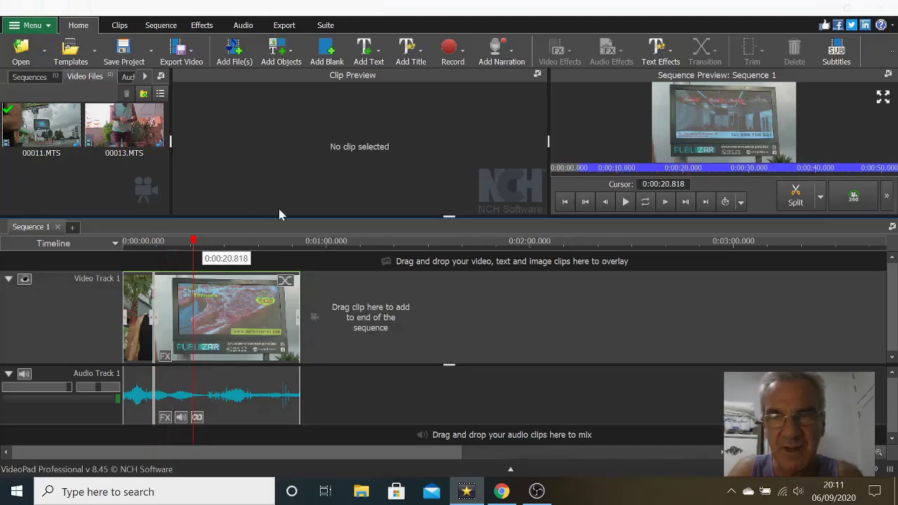
{"action": "left_click", "coordinate": [888, 75]}
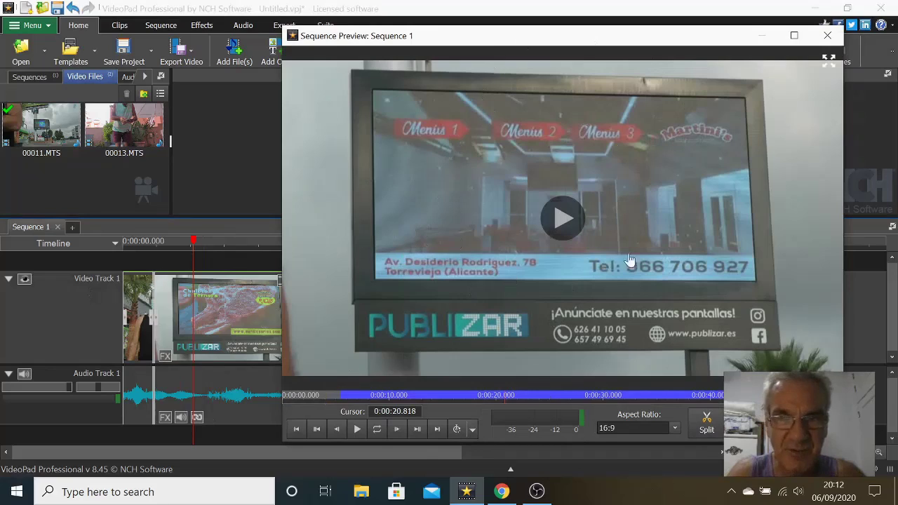
{"action": "left_click", "coordinate": [336, 430]}
{"action": "left_click", "coordinate": [335, 430]}
{"action": "left_click", "coordinate": [336, 431]}
{"action": "left_click", "coordinate": [336, 431]}
{"action": "left_click", "coordinate": [335, 430]}
{"action": "left_click", "coordinate": [335, 430]}
{"action": "left_click", "coordinate": [335, 431]}
{"action": "left_click", "coordinate": [335, 431]}
{"action": "left_click", "coordinate": [335, 430]}
{"action": "left_click", "coordinate": [336, 430]}
{"action": "left_click", "coordinate": [336, 430]}
{"action": "left_click", "coordinate": [336, 431]}
{"action": "left_click", "coordinate": [335, 430]}
{"action": "left_click", "coordinate": [335, 430]}
{"action": "left_click", "coordinate": [397, 431]}
{"action": "left_click", "coordinate": [397, 431]}
{"action": "left_click", "coordinate": [398, 431]}
{"action": "left_click", "coordinate": [397, 431]}
{"action": "left_click", "coordinate": [397, 431]}
{"action": "left_click", "coordinate": [397, 431]}
{"action": "left_click", "coordinate": [397, 431]}
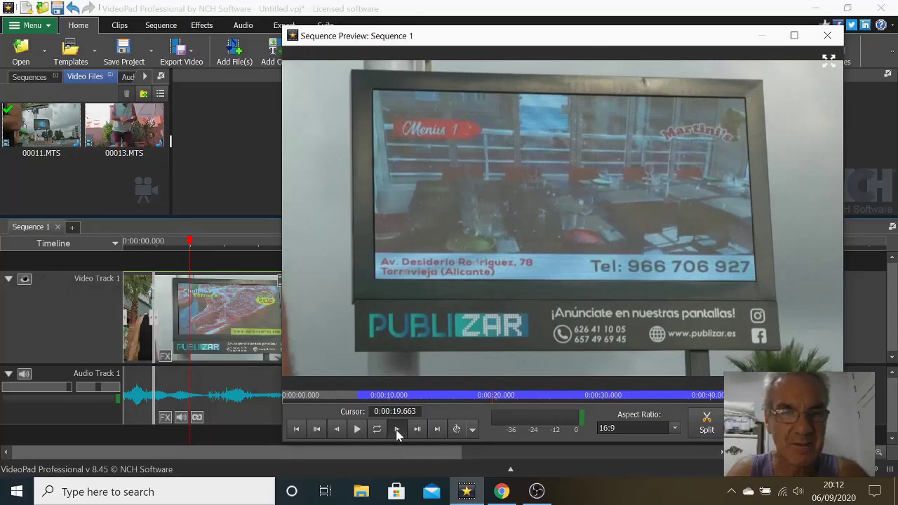
{"action": "left_click", "coordinate": [397, 431]}
{"action": "left_click", "coordinate": [398, 431]}
{"action": "left_click", "coordinate": [397, 431]}
{"action": "left_click", "coordinate": [397, 431]}
{"action": "left_click", "coordinate": [397, 431]}
{"action": "left_click", "coordinate": [397, 431]}
{"action": "left_click", "coordinate": [397, 430]}
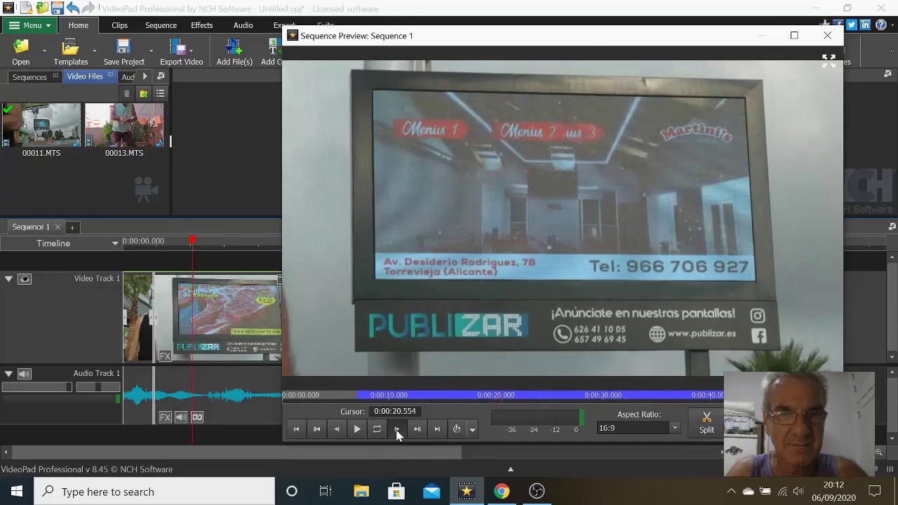
{"action": "left_click", "coordinate": [397, 431]}
{"action": "left_click", "coordinate": [397, 431]}
{"action": "left_click", "coordinate": [398, 431]}
{"action": "left_click", "coordinate": [398, 431]}
{"action": "left_click", "coordinate": [397, 431]}
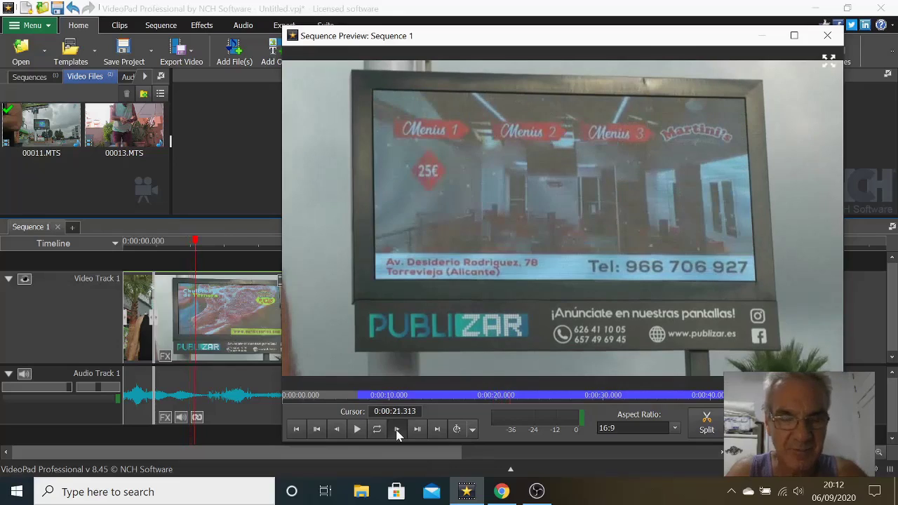
{"action": "left_click", "coordinate": [397, 431]}
{"action": "left_click", "coordinate": [397, 431]}
{"action": "left_click", "coordinate": [397, 431]}
{"action": "left_click", "coordinate": [398, 431]}
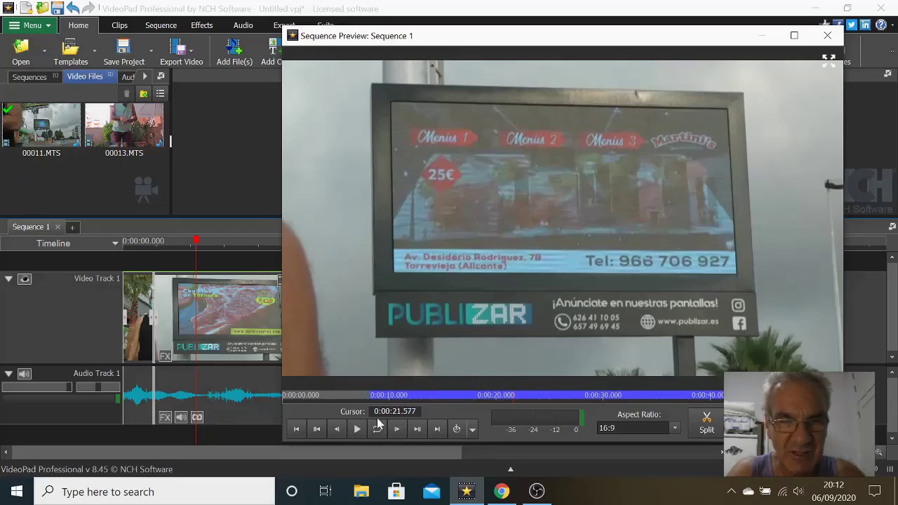
{"action": "left_click", "coordinate": [339, 429]}
{"action": "left_click", "coordinate": [338, 430]}
{"action": "left_click", "coordinate": [338, 429]}
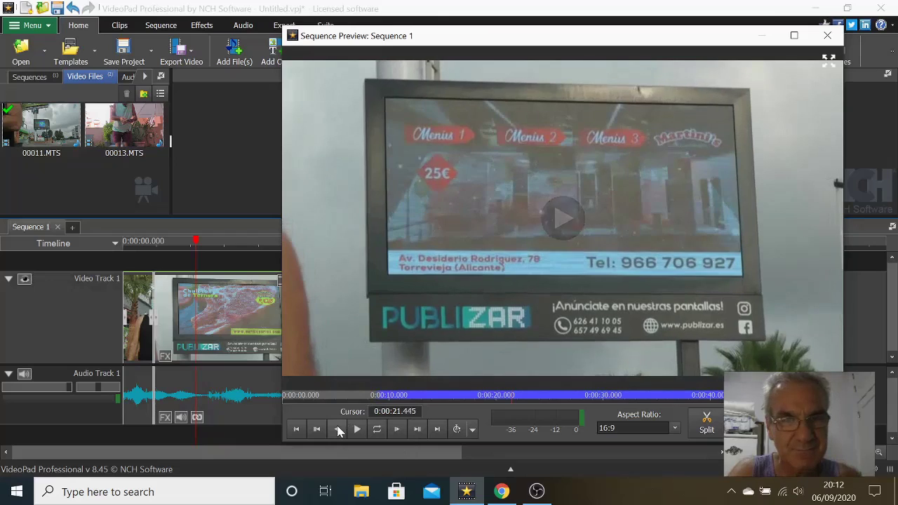
{"action": "left_click", "coordinate": [339, 430]}
{"action": "left_click", "coordinate": [339, 429]}
{"action": "left_click", "coordinate": [338, 429]}
{"action": "left_click", "coordinate": [338, 430]}
{"action": "left_click", "coordinate": [338, 430]}
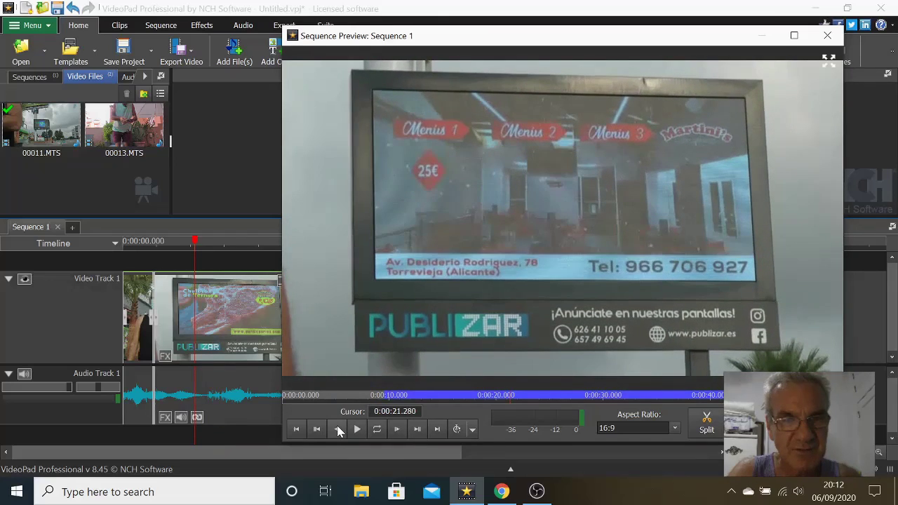
{"action": "left_click", "coordinate": [339, 430]}
{"action": "left_click", "coordinate": [338, 429]}
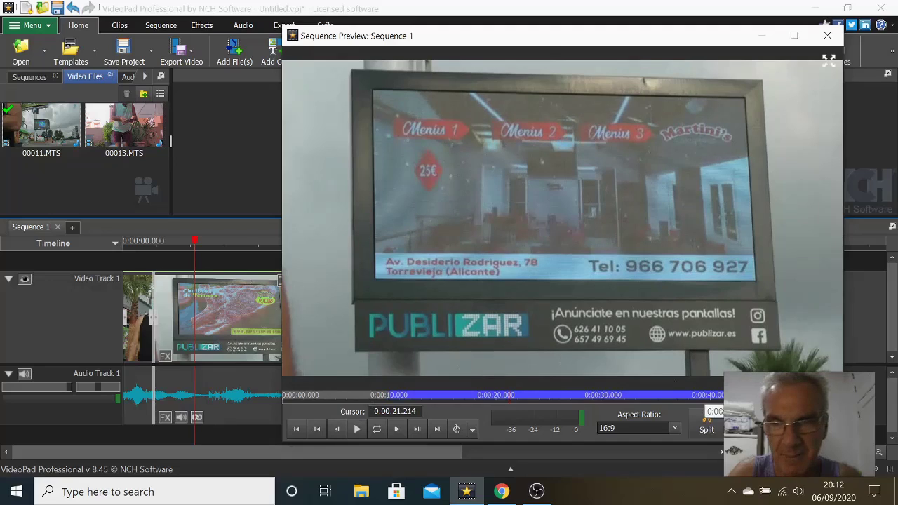
{"action": "left_click", "coordinate": [707, 425]}
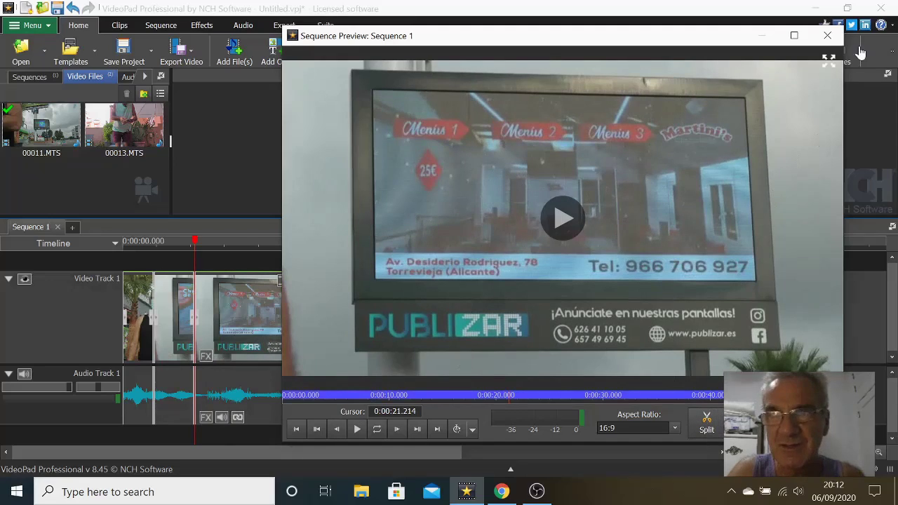
{"action": "left_click", "coordinate": [826, 36]}
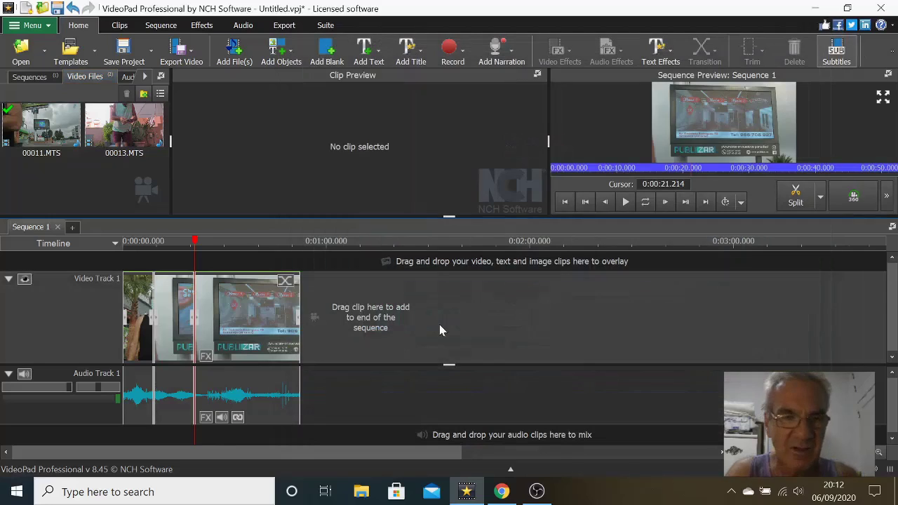
Take a 4K Ultra HD (3840x2160) snapshot of the first frame of the middle billboard clip on Video Track 1.
{"action": "scroll", "coordinate": [419, 324], "scroll_direction": "up", "scroll_amount": 2}
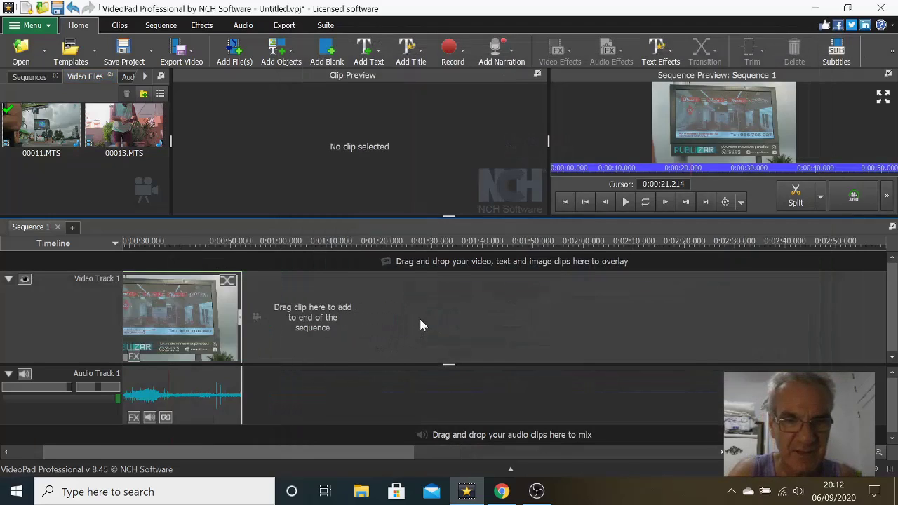
{"action": "left_click_drag", "start_coordinate": [318, 453], "coordinate": [134, 452]}
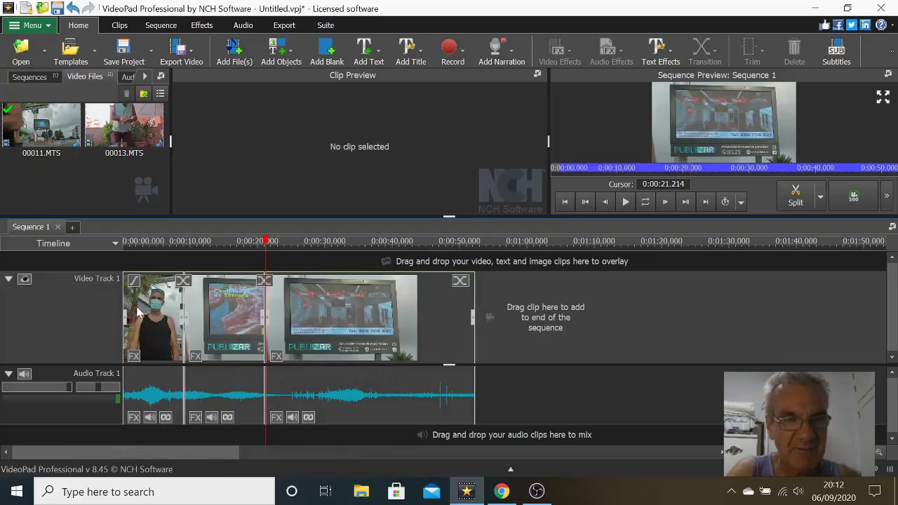
{"action": "mouse_move", "coordinate": [139, 310]}
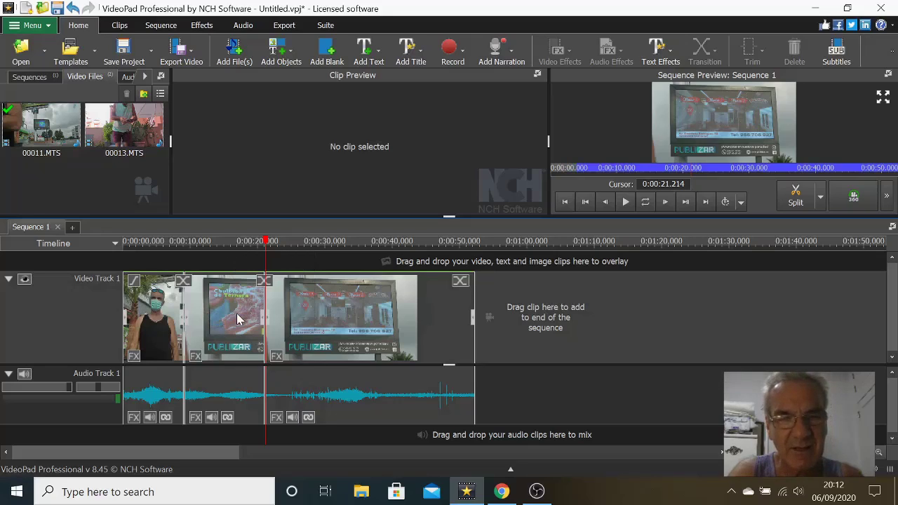
{"action": "mouse_move", "coordinate": [275, 317]}
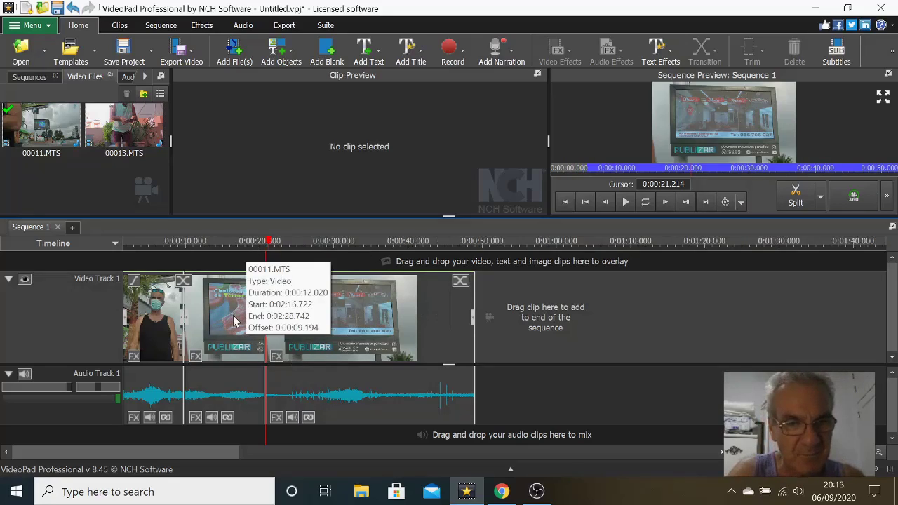
{"action": "scroll", "coordinate": [236, 316], "scroll_direction": "up", "scroll_amount": 2}
{"action": "left_click_drag", "start_coordinate": [177, 456], "coordinate": [114, 451]}
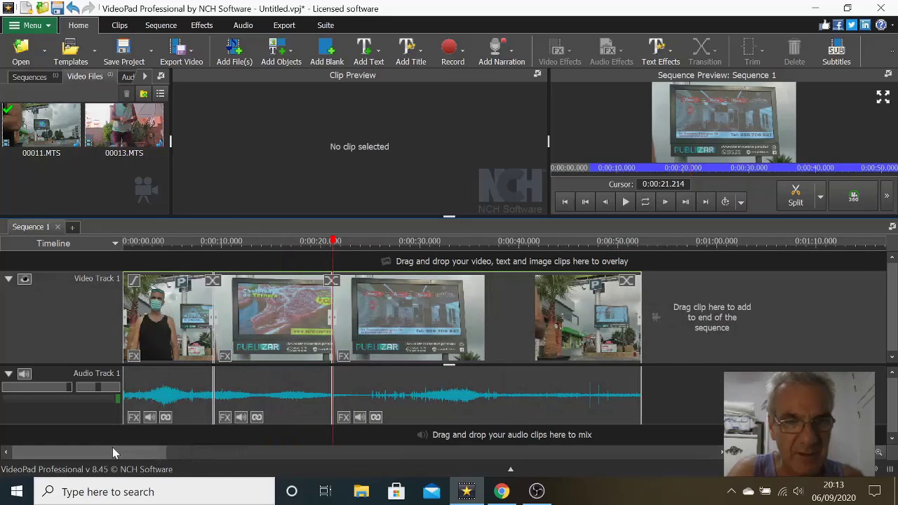
{"action": "left_click", "coordinate": [259, 323]}
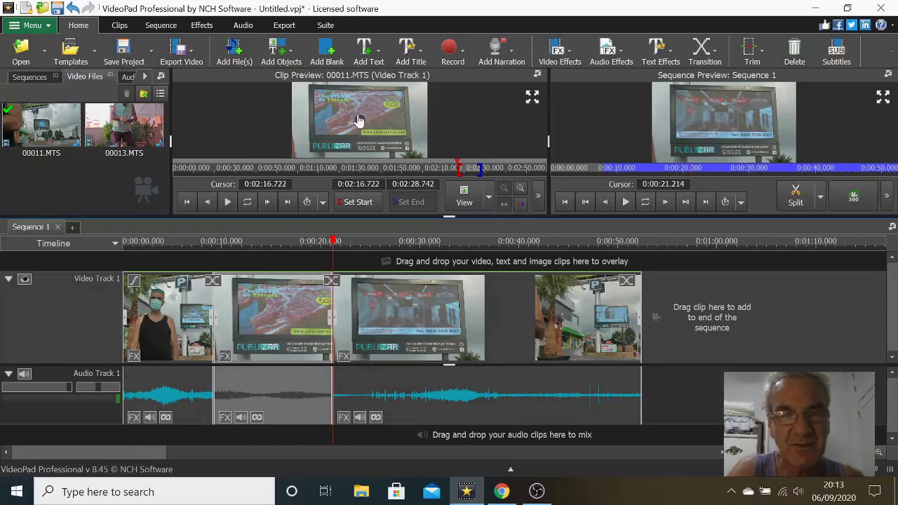
{"action": "right_click", "coordinate": [358, 120]}
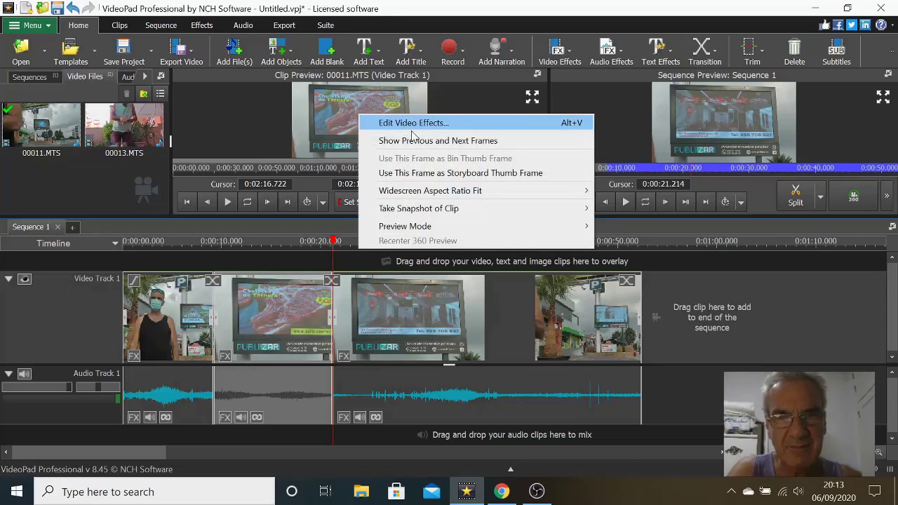
{"action": "mouse_move", "coordinate": [442, 212]}
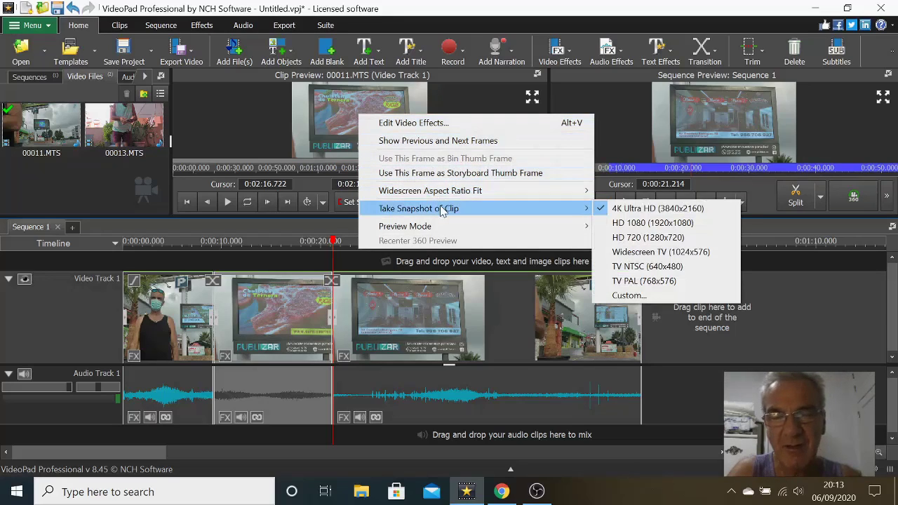
{"action": "left_click", "coordinate": [629, 209]}
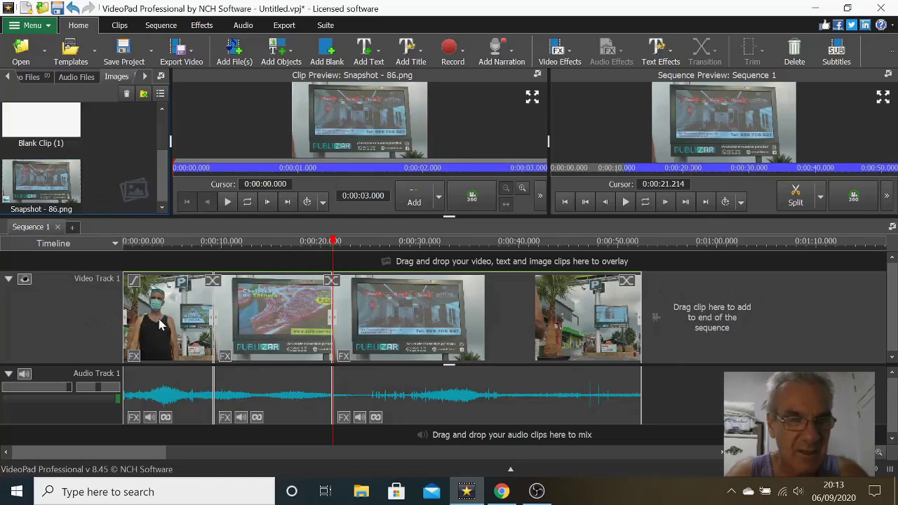
Delete the middle billboard clip from Video Track 1, leaving its gap between the two remaining clips.
{"action": "left_click", "coordinate": [267, 321]}
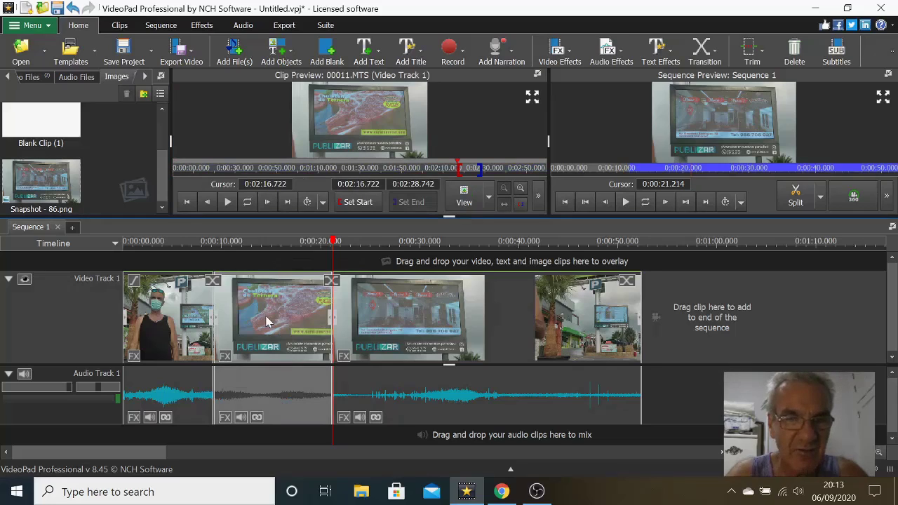
{"action": "right_click", "coordinate": [267, 320]}
{"action": "left_click", "coordinate": [338, 207]}
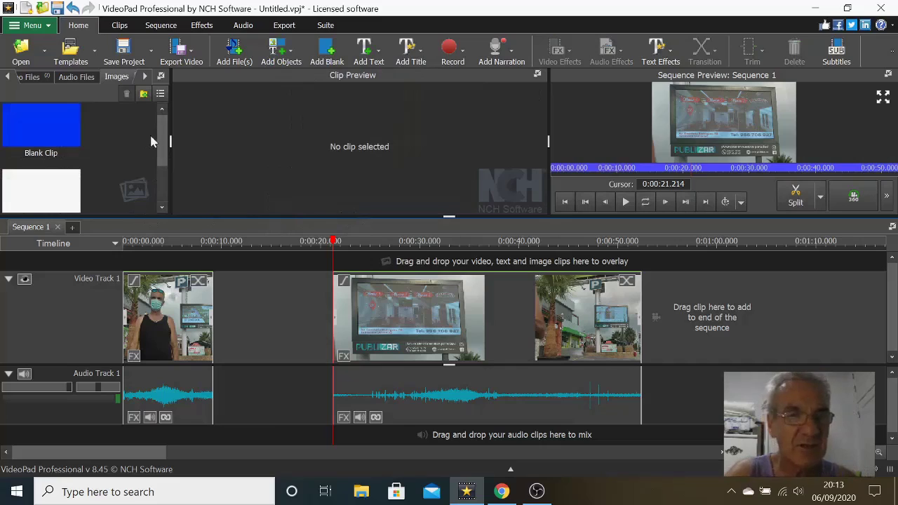
Place the billboard snapshot in the gap on Video Track 1, flush against the first clip, and lengthen it to 0:00:35.526.
{"action": "scroll", "coordinate": [159, 133], "scroll_direction": "down", "scroll_amount": 2}
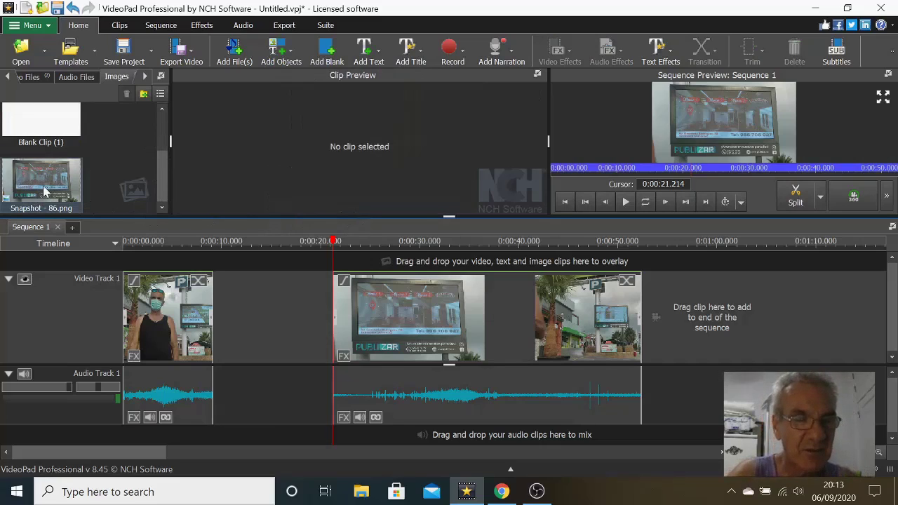
{"action": "left_click_drag", "start_coordinate": [43, 186], "coordinate": [260, 314]}
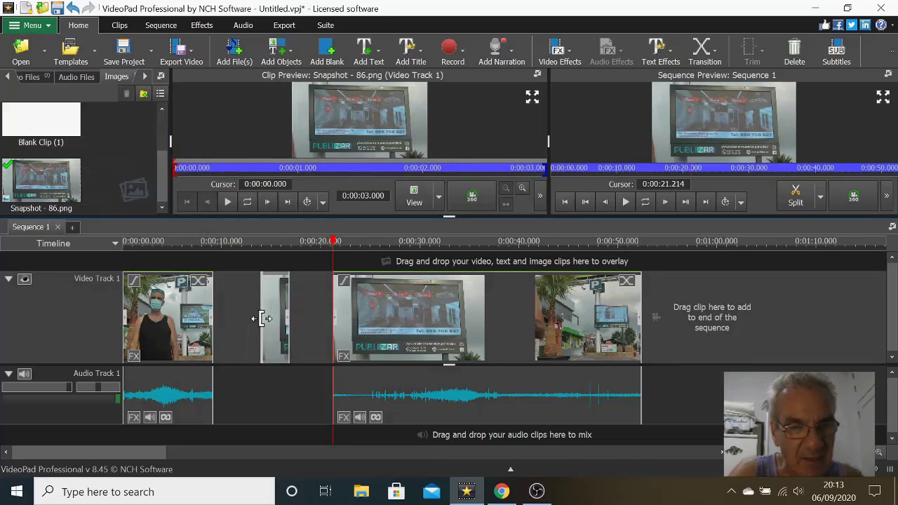
{"action": "left_click_drag", "start_coordinate": [262, 318], "coordinate": [216, 329]}
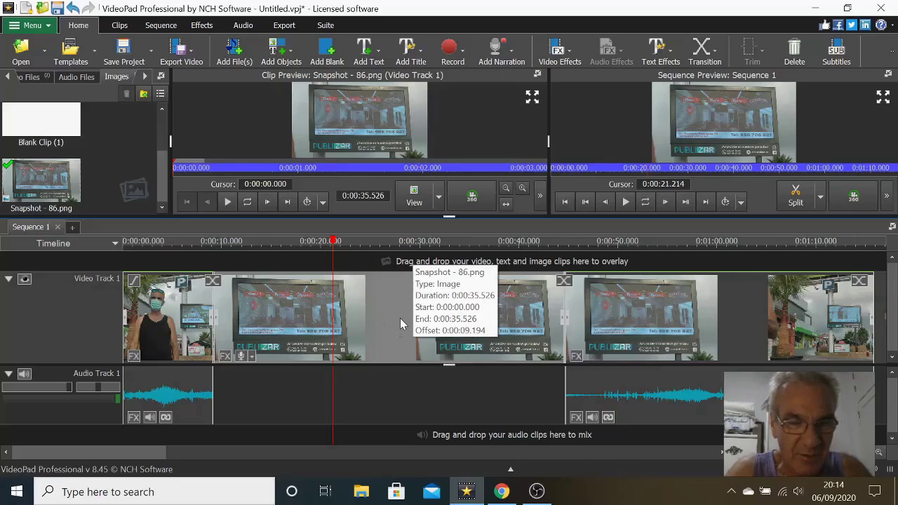
Open the snapshot clip's video effects and detach the clip preview, arranging both windows side by side.
{"action": "left_click_drag", "start_coordinate": [333, 241], "coordinate": [178, 250]}
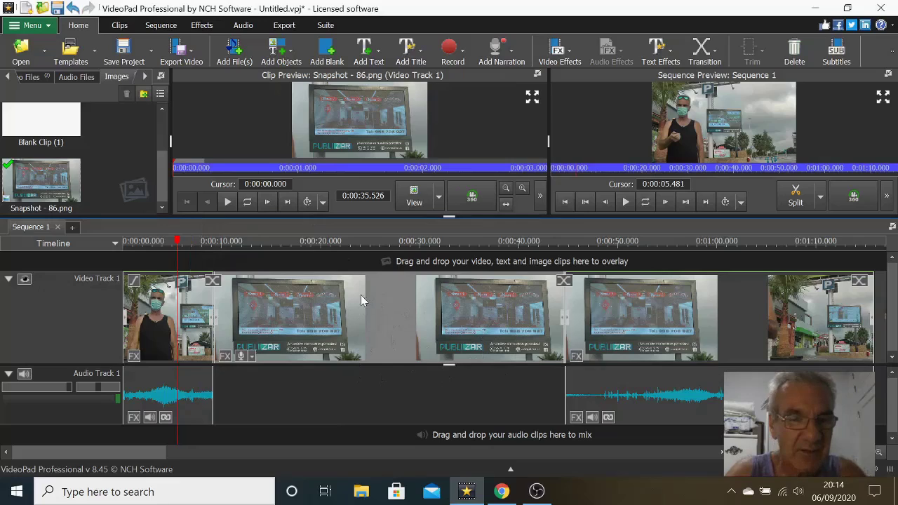
{"action": "left_click", "coordinate": [225, 356]}
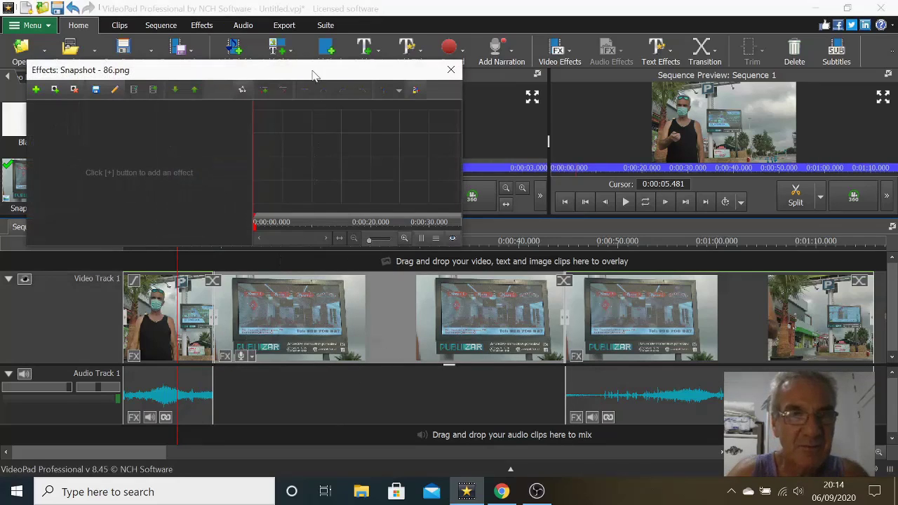
{"action": "left_click_drag", "start_coordinate": [314, 75], "coordinate": [309, 82]}
{"action": "left_click_drag", "start_coordinate": [305, 97], "coordinate": [307, 138]}
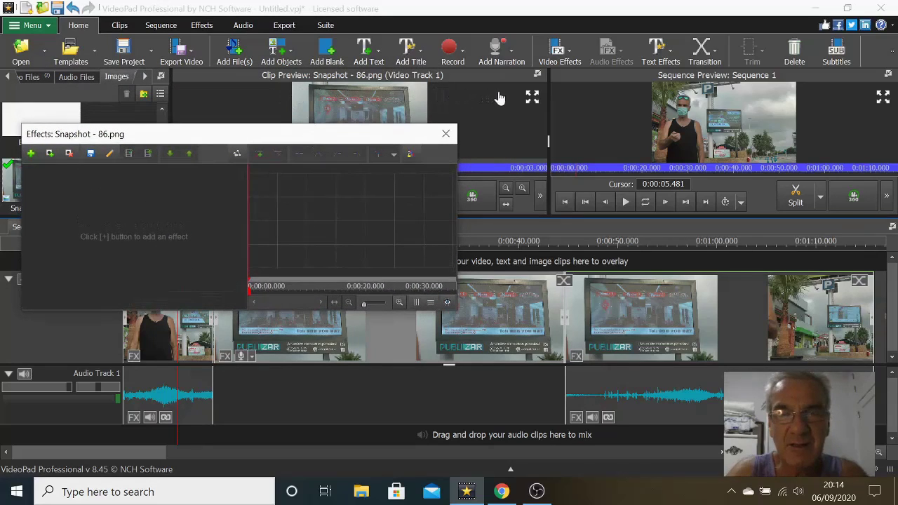
{"action": "left_click", "coordinate": [538, 77]}
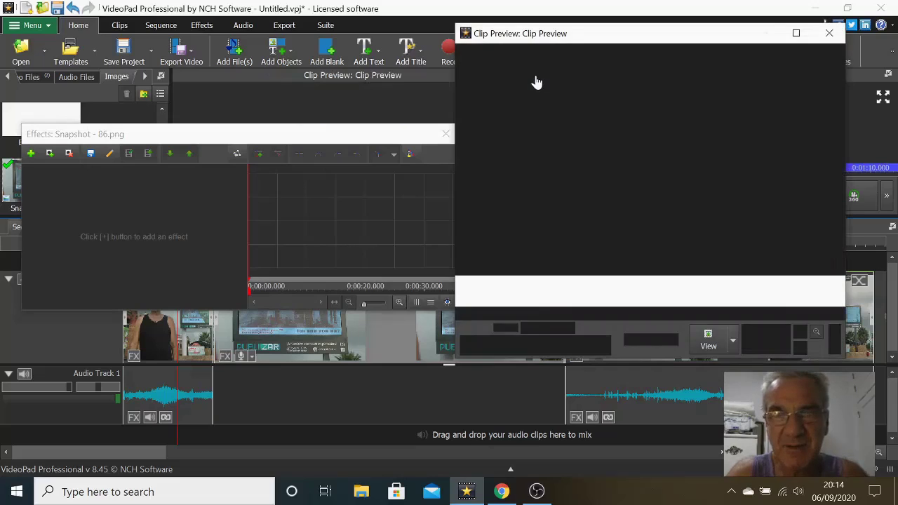
{"action": "left_click_drag", "start_coordinate": [669, 36], "coordinate": [671, 68]}
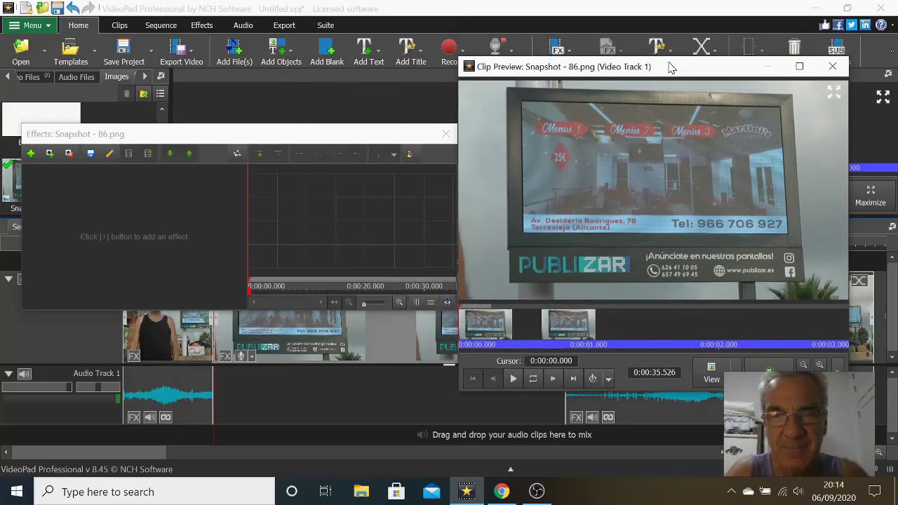
{"action": "left_click_drag", "start_coordinate": [309, 138], "coordinate": [313, 73]}
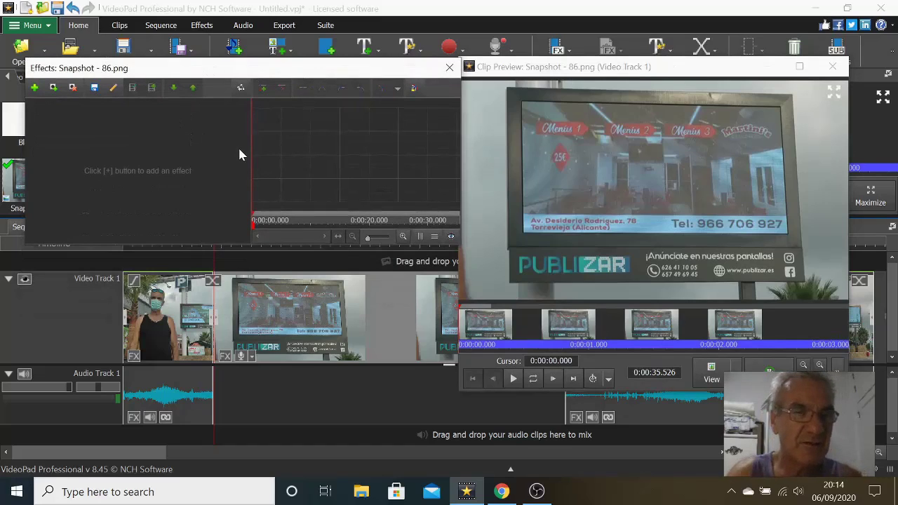
Add a Polygon Mask that masks inside and fit its four corners around the billboard's screen area.
{"action": "left_click", "coordinate": [53, 89]}
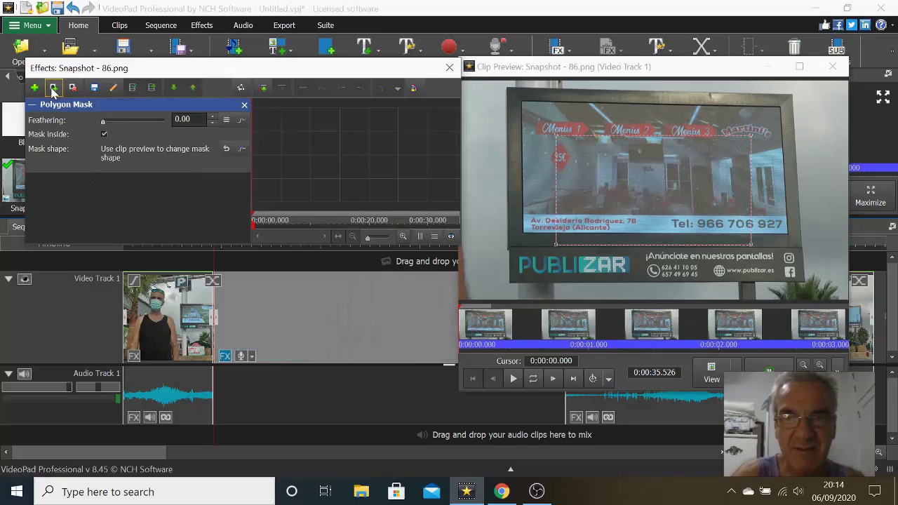
{"action": "left_click_drag", "start_coordinate": [636, 191], "coordinate": [591, 179]}
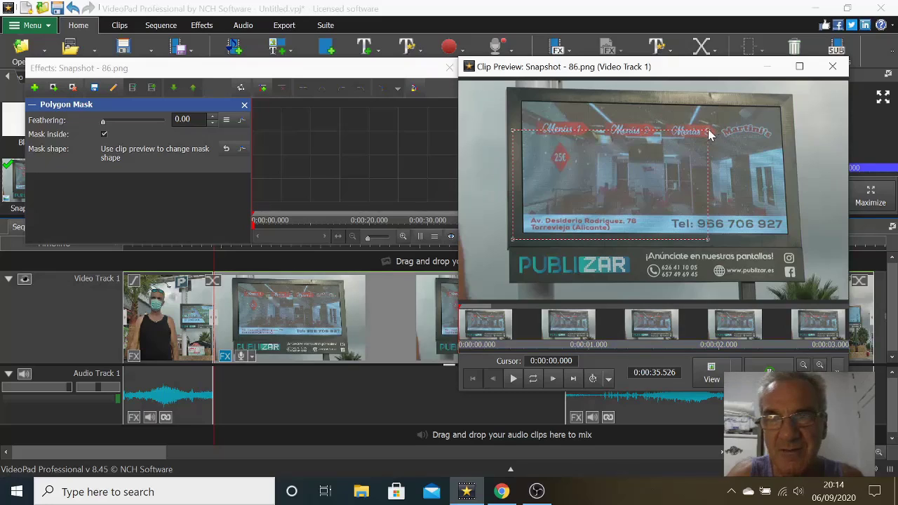
{"action": "left_click_drag", "start_coordinate": [707, 134], "coordinate": [783, 111]}
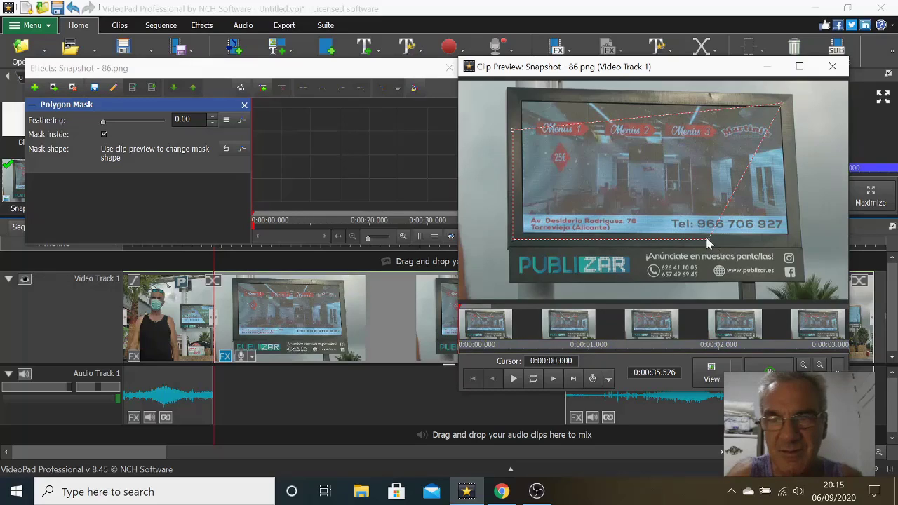
{"action": "left_click_drag", "start_coordinate": [708, 240], "coordinate": [792, 239]}
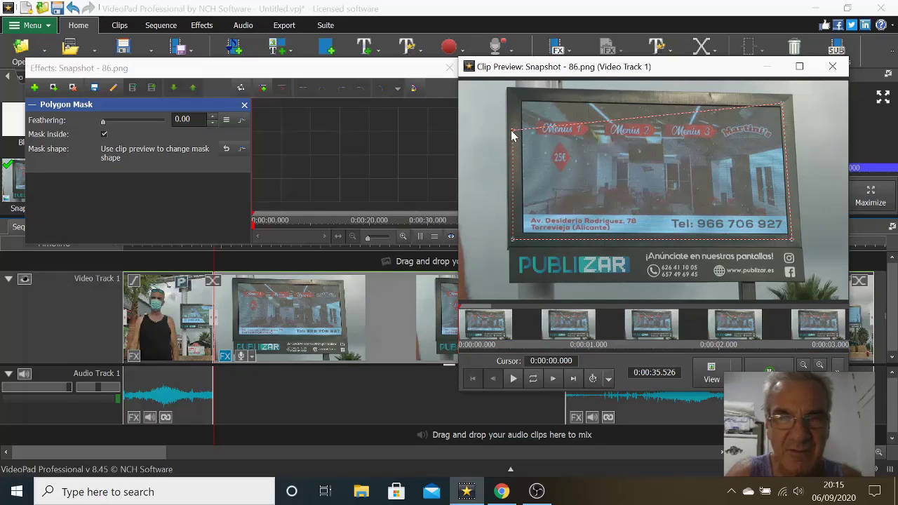
{"action": "left_click_drag", "start_coordinate": [515, 134], "coordinate": [516, 100]}
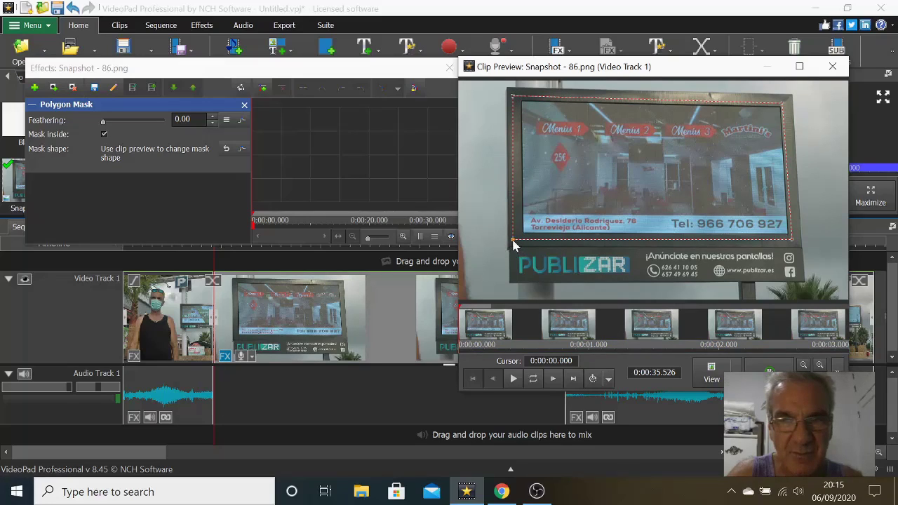
{"action": "left_click_drag", "start_coordinate": [513, 243], "coordinate": [517, 244]}
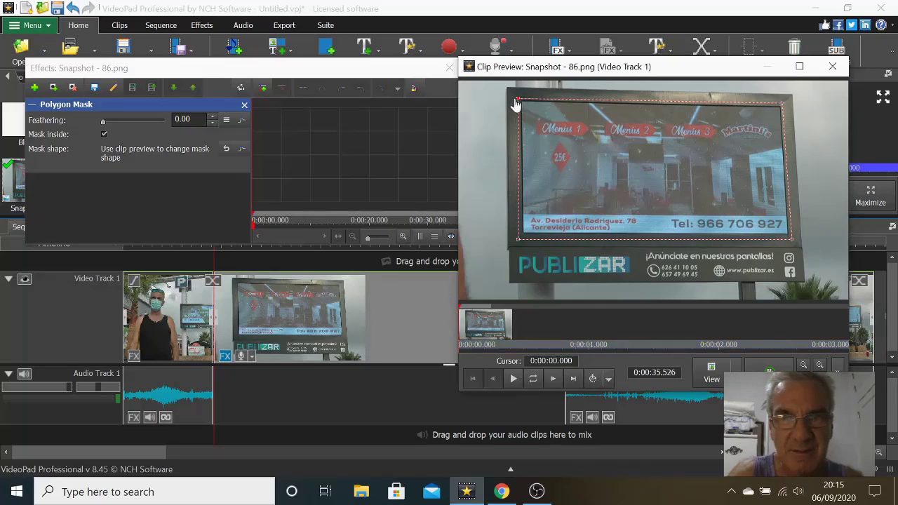
{"action": "mouse_move", "coordinate": [513, 104]}
{"action": "left_mouse_down"}
{"action": "mouse_move", "coordinate": [516, 112]}
{"action": "mouse_move", "coordinate": [514, 102]}
{"action": "left_mouse_up"}
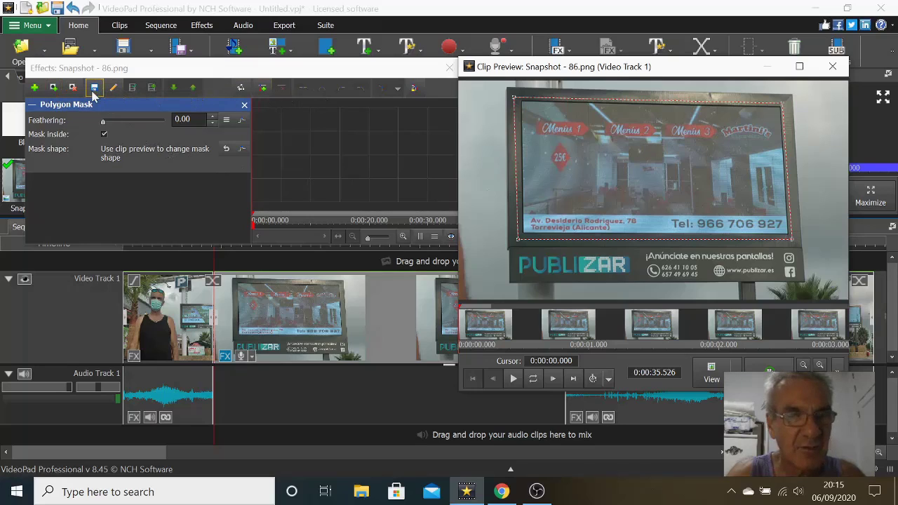
Add the Transparency effect to the masked snapshot at 50% opacity, and close the detached preview and the effects window.
{"action": "left_click", "coordinate": [34, 88]}
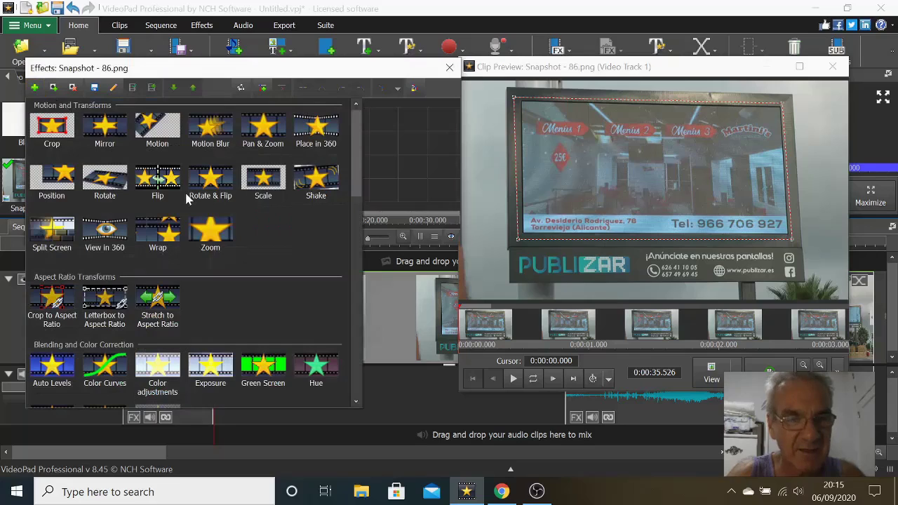
{"action": "scroll", "coordinate": [188, 200], "scroll_direction": "down", "scroll_amount": 2}
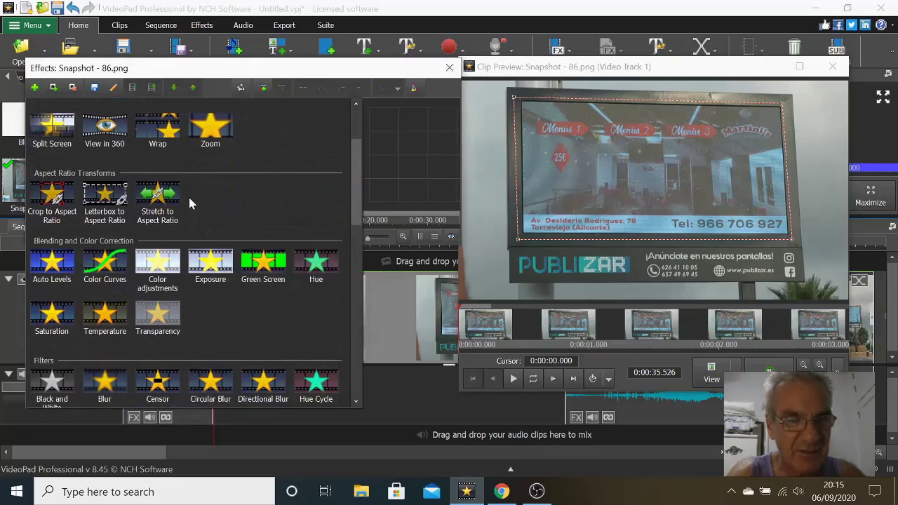
{"action": "left_click", "coordinate": [162, 320]}
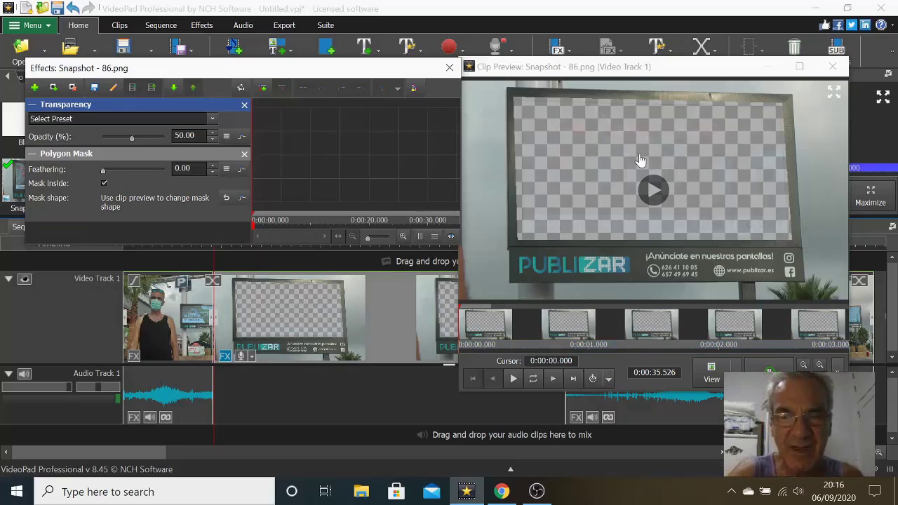
{"action": "left_click", "coordinate": [835, 67]}
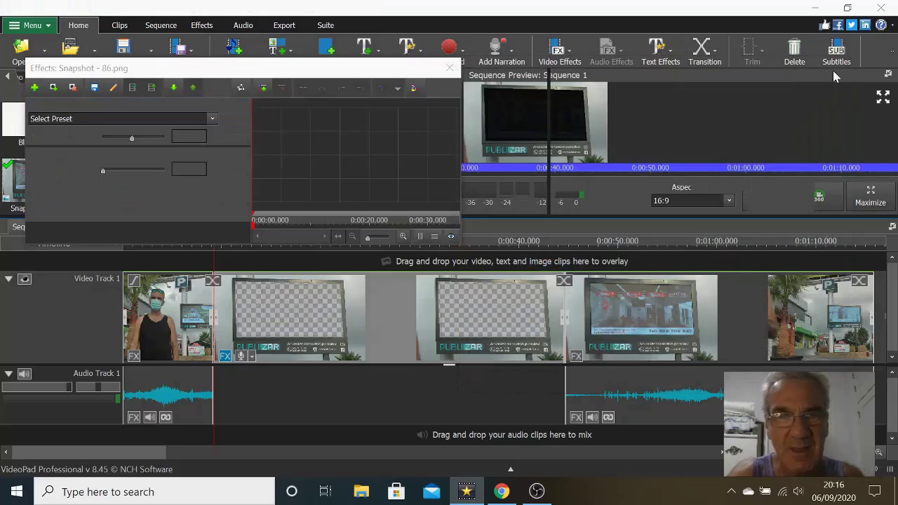
{"action": "left_click", "coordinate": [453, 70]}
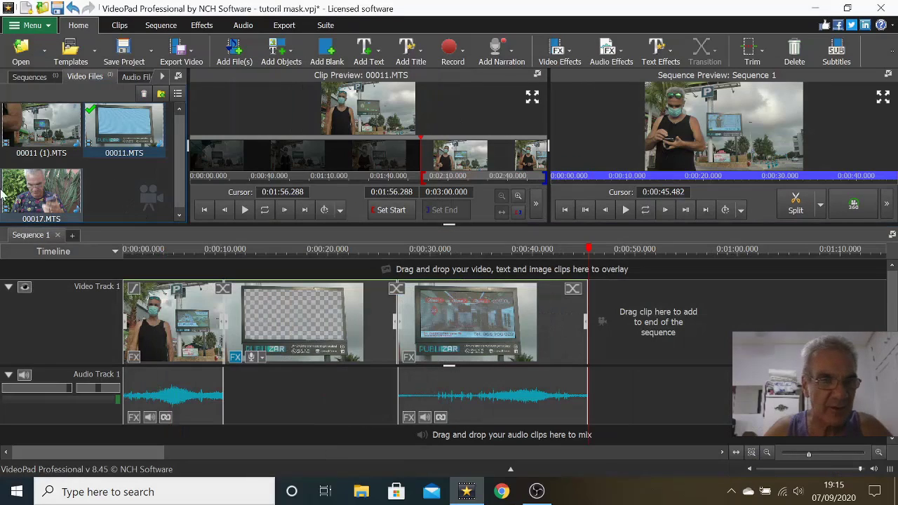
Add 00017.MTS to the end of Video Track 1 and split it at 0:07:04.654, near its end.
{"action": "left_click_drag", "start_coordinate": [41, 193], "coordinate": [674, 348]}
{"action": "scroll", "coordinate": [465, 360], "scroll_direction": "up", "scroll_amount": 4}
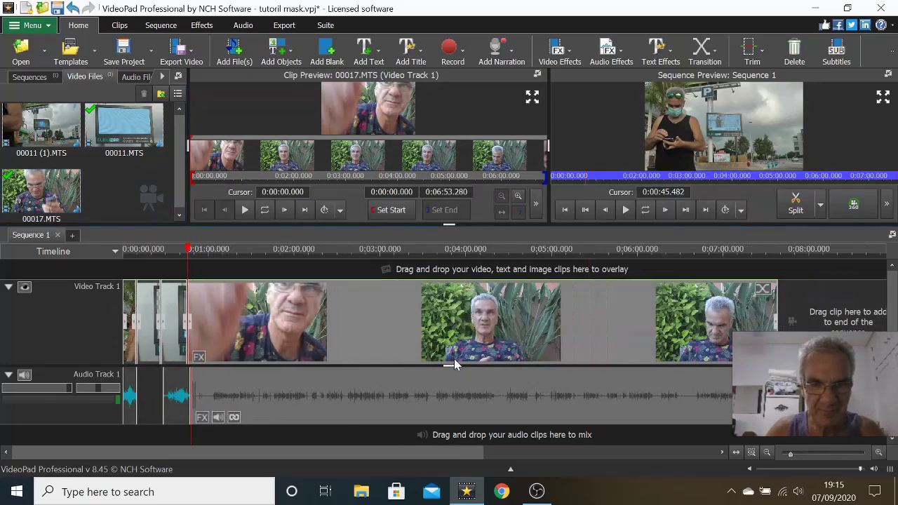
{"action": "scroll", "coordinate": [460, 358], "scroll_direction": "up", "scroll_amount": 2}
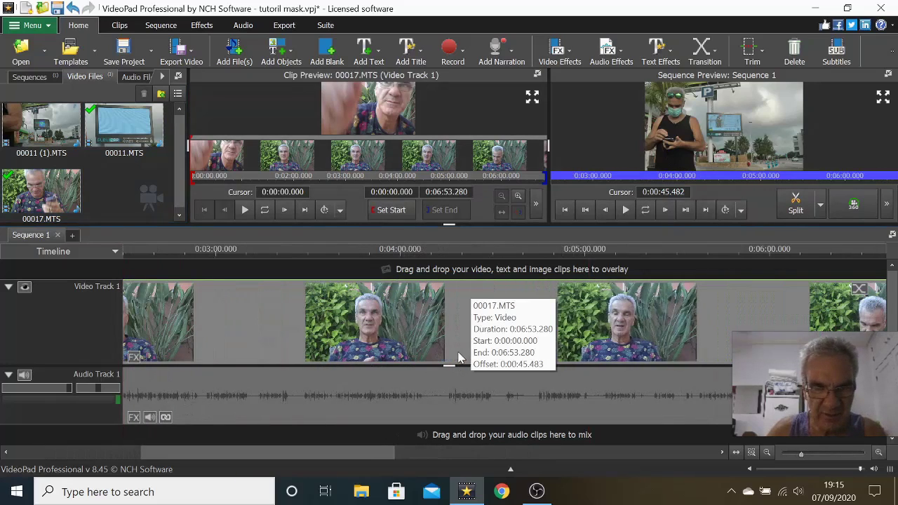
{"action": "left_click_drag", "start_coordinate": [316, 455], "coordinate": [438, 450]}
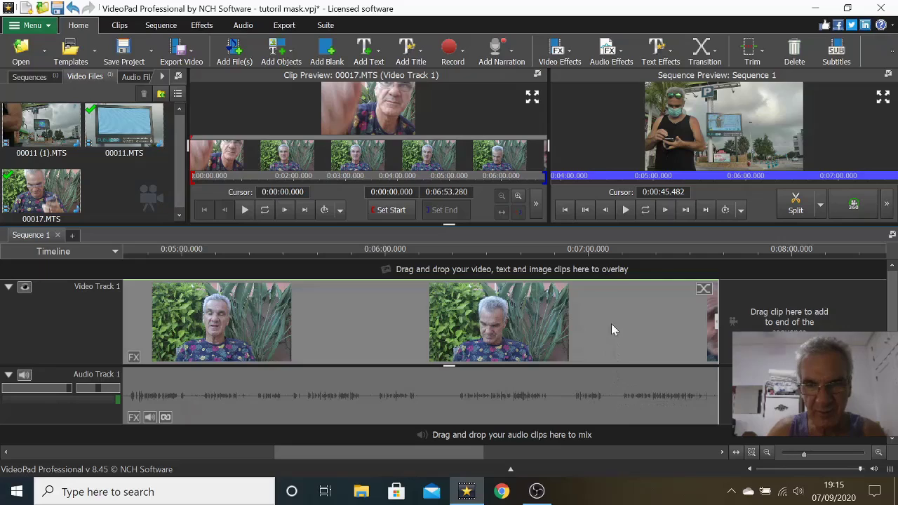
{"action": "left_click", "coordinate": [605, 249]}
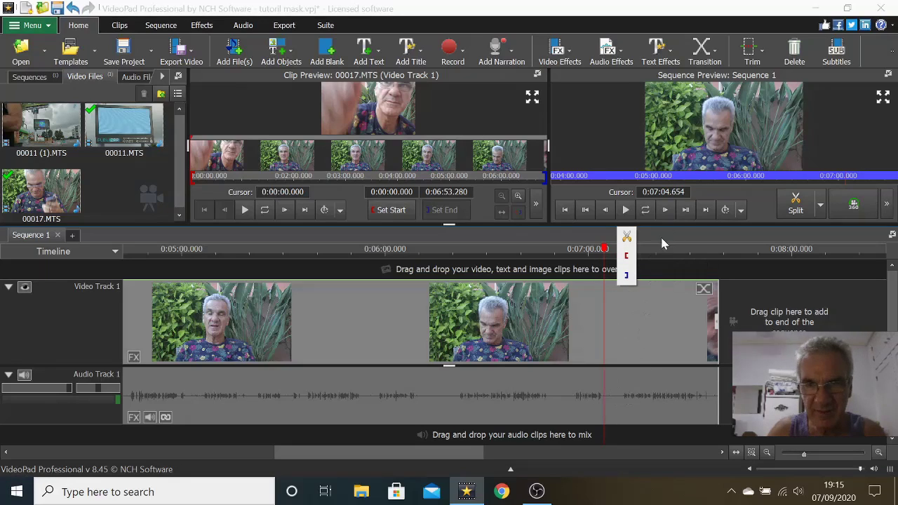
{"action": "left_click", "coordinate": [795, 209]}
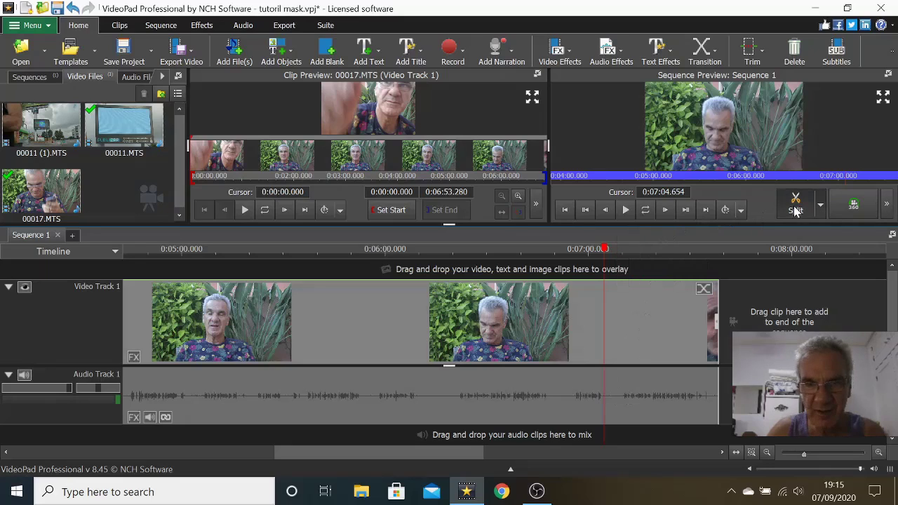
Delete the long first part of the 00017.MTS clip and close the resulting gap in Video Track 1.
{"action": "right_click", "coordinate": [469, 317]}
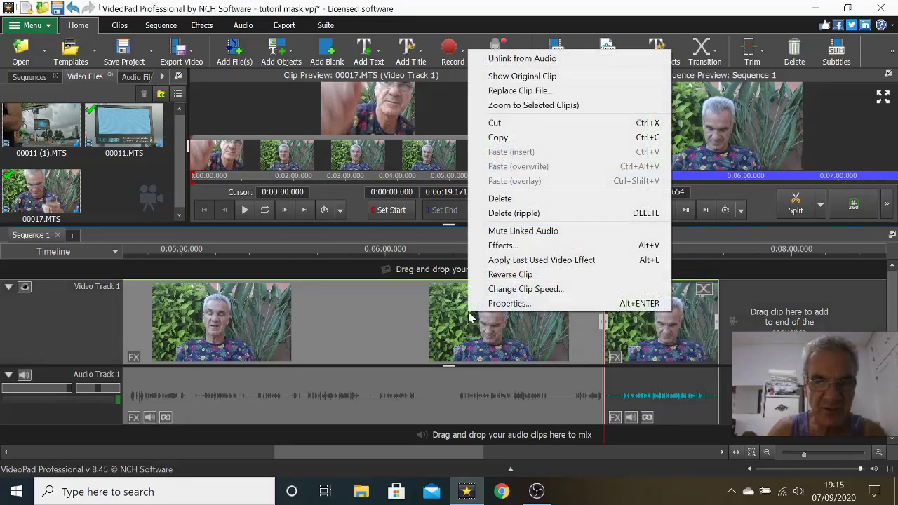
{"action": "left_click", "coordinate": [495, 197]}
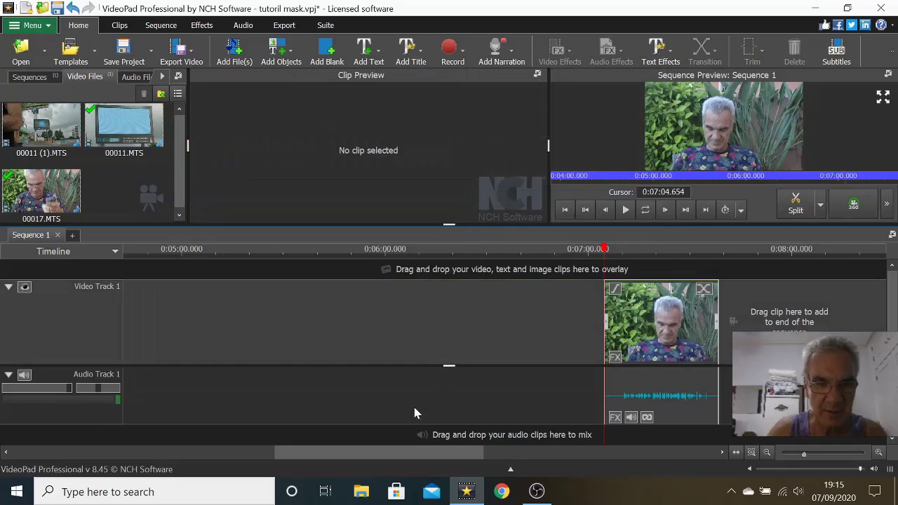
{"action": "scroll", "coordinate": [414, 407], "scroll_direction": "down", "scroll_amount": 3}
{"action": "left_click_drag", "start_coordinate": [381, 455], "coordinate": [150, 457]}
{"action": "right_click", "coordinate": [282, 338]}
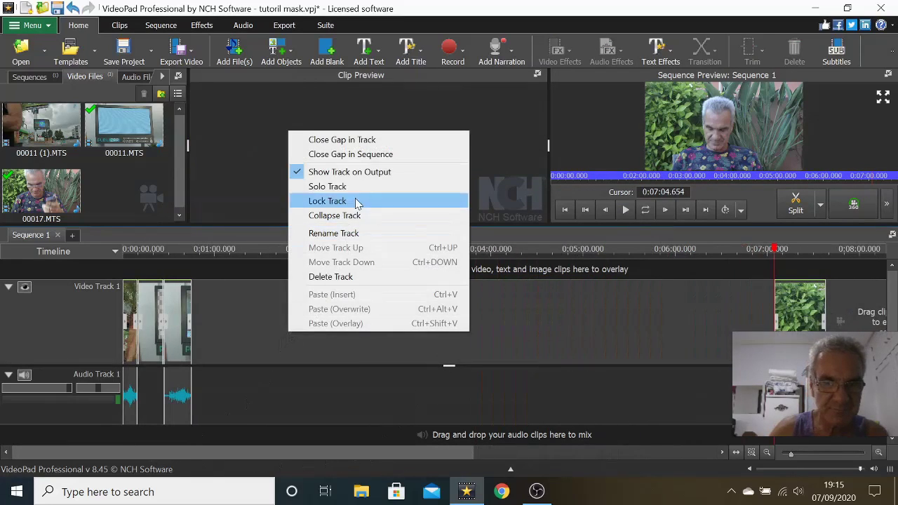
{"action": "left_click", "coordinate": [366, 142]}
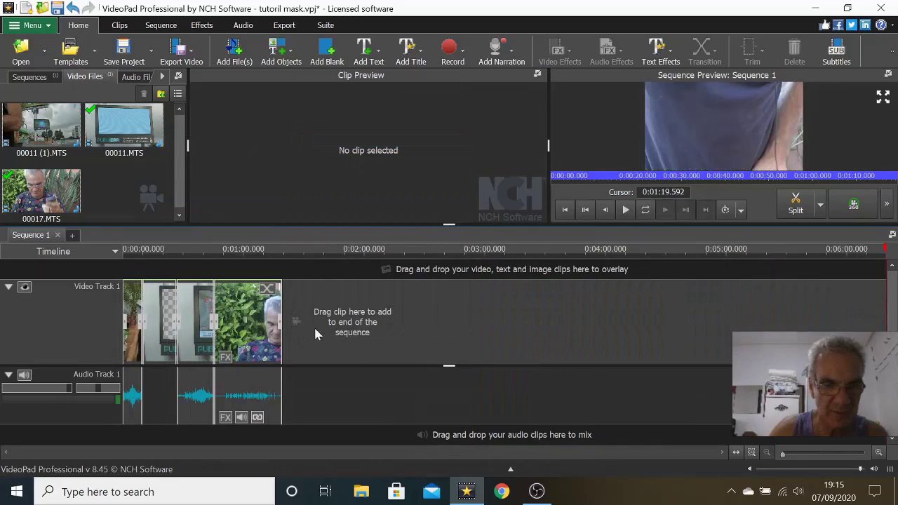
Move the remaining 00017.MTS clip between the masked billboard snapshot and the final billboard clip on Video Track 1.
{"action": "scroll", "coordinate": [400, 335], "scroll_direction": "up", "scroll_amount": 2}
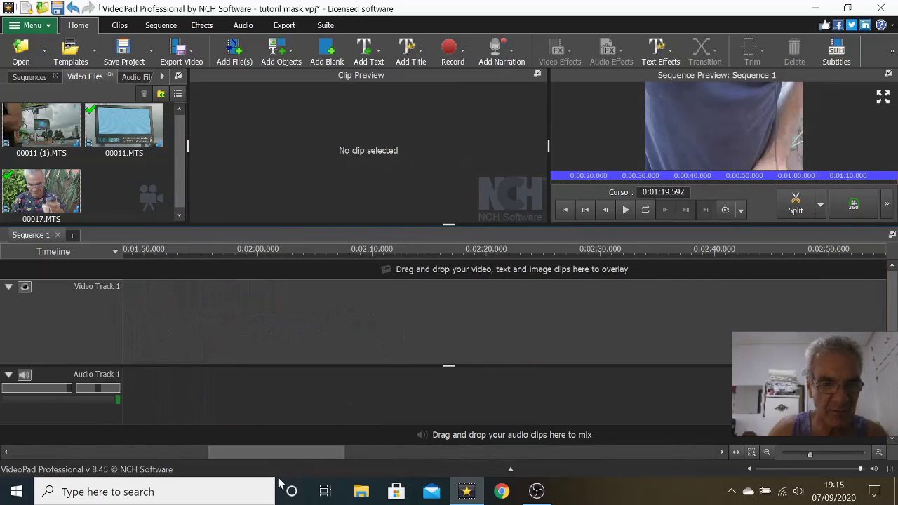
{"action": "left_click_drag", "start_coordinate": [285, 453], "coordinate": [97, 450]}
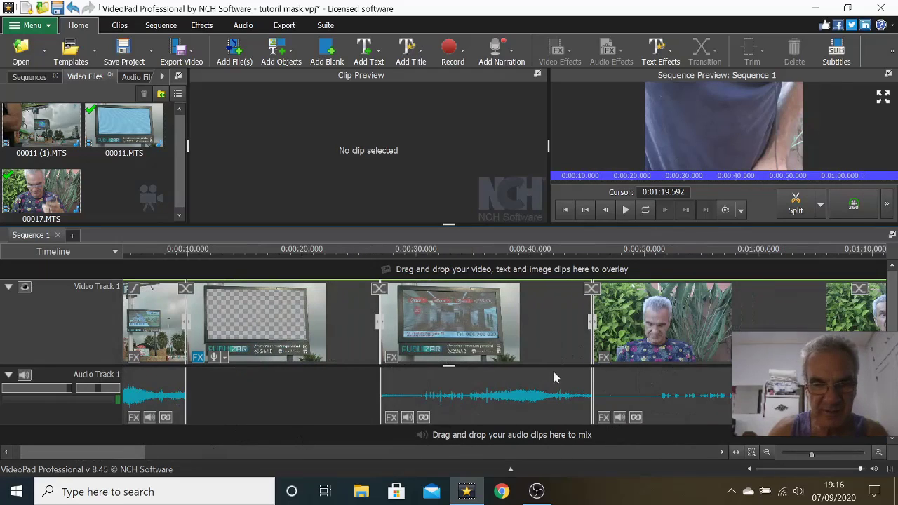
{"action": "scroll", "coordinate": [552, 368], "scroll_direction": "down", "scroll_amount": 3}
{"action": "left_click_drag", "start_coordinate": [646, 336], "coordinate": [484, 349]}
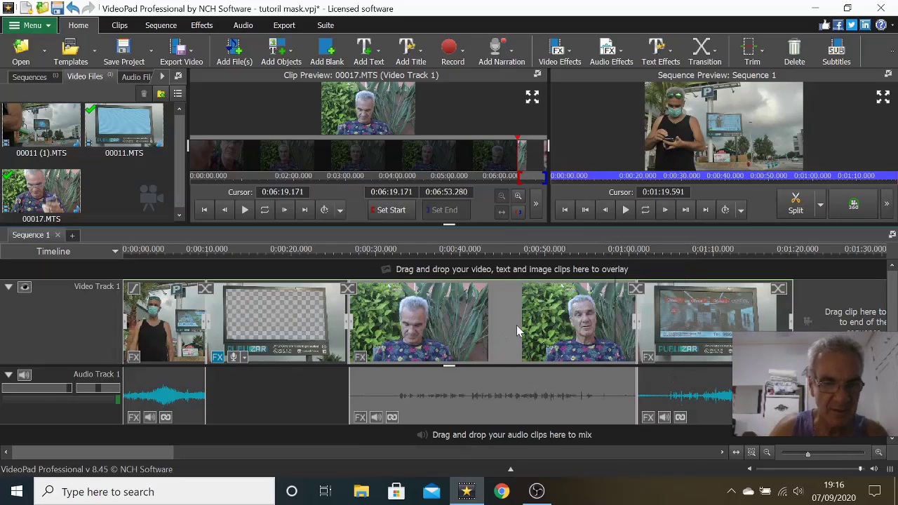
Move the masked billboard snapshot straight up onto a new overlay track above Video Track 1.
{"action": "left_click", "coordinate": [266, 317]}
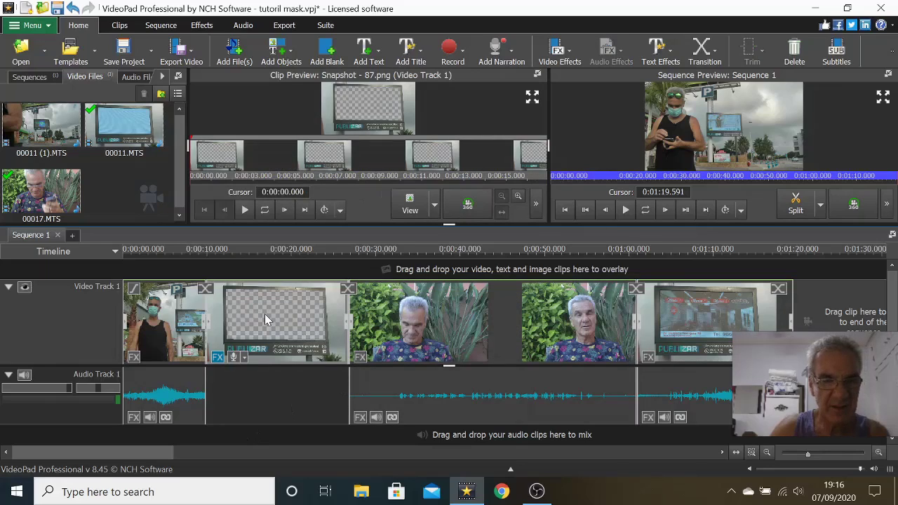
{"action": "left_click_drag", "start_coordinate": [265, 314], "coordinate": [266, 271]}
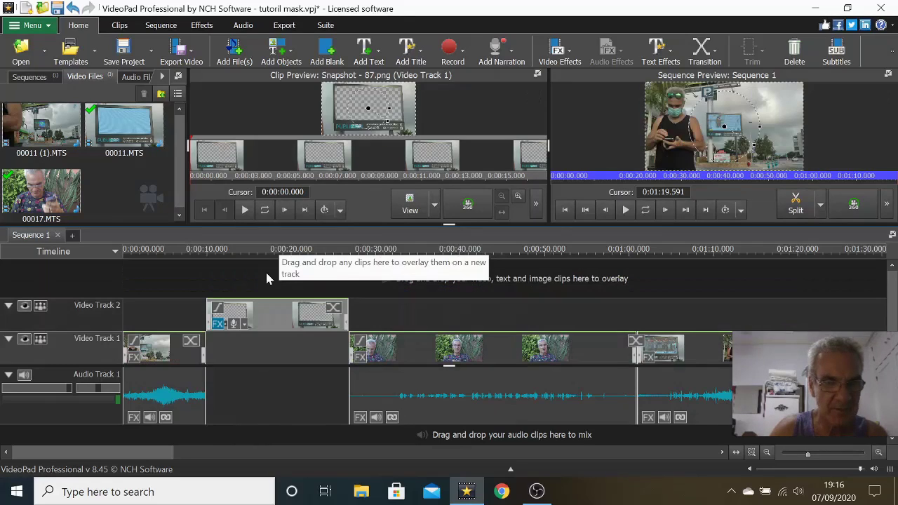
Detach the sequence preview into a resized floating window and scrub the sequence from the first clip to the masked snapshot at 0:00:11.036.
{"action": "left_click", "coordinate": [162, 256]}
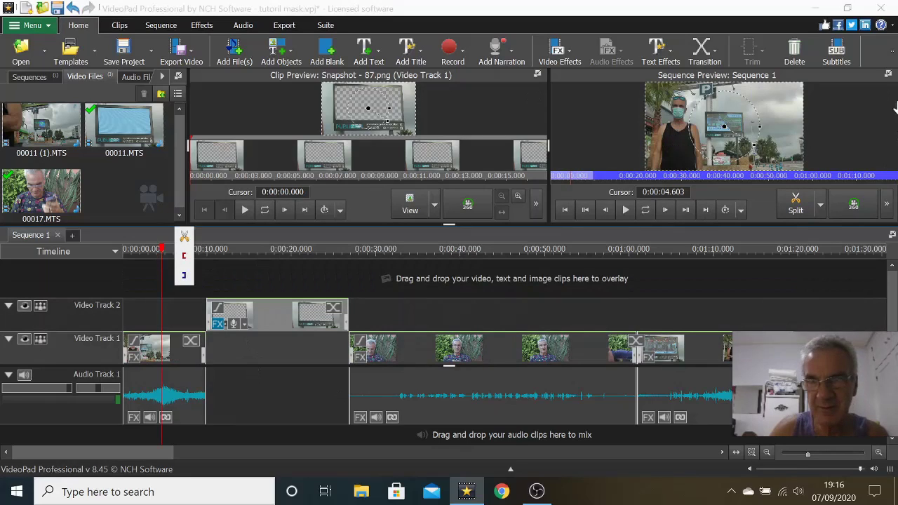
{"action": "left_click", "coordinate": [889, 75]}
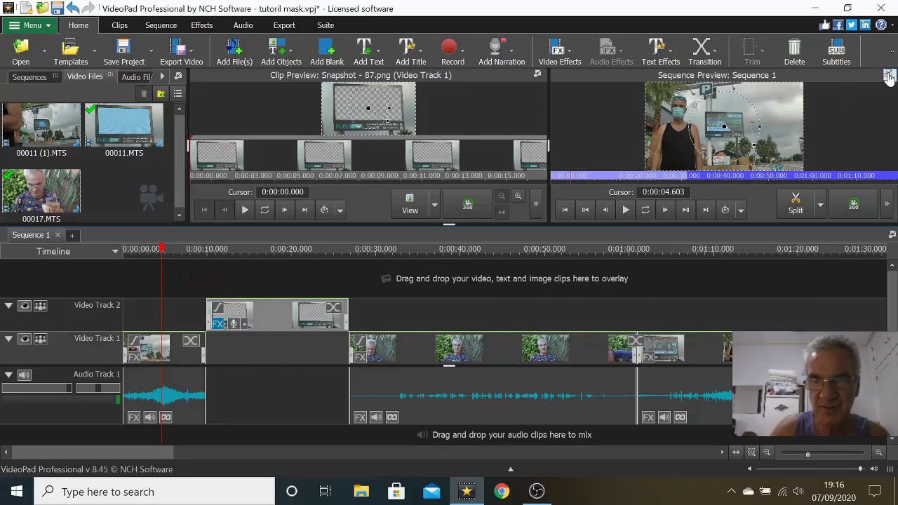
{"action": "left_click_drag", "start_coordinate": [621, 11], "coordinate": [688, 21]}
{"action": "left_click_drag", "start_coordinate": [616, 419], "coordinate": [636, 287]}
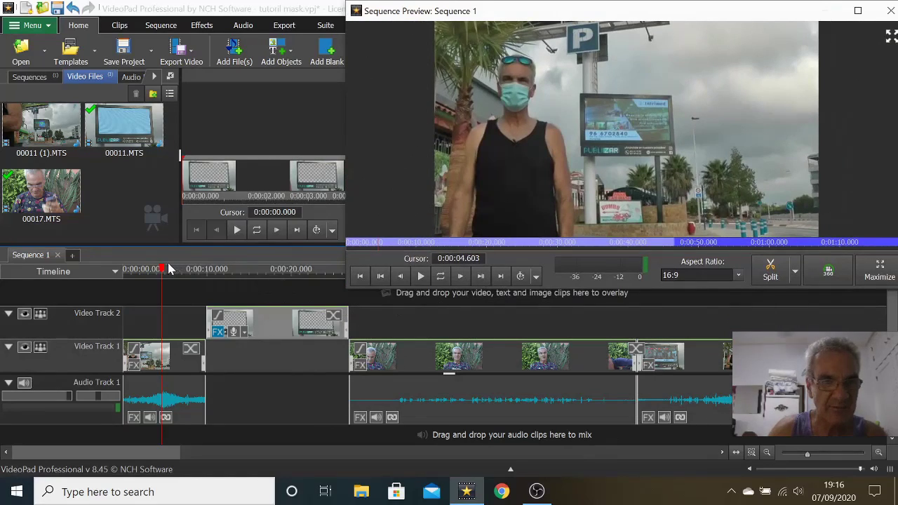
{"action": "left_click_drag", "start_coordinate": [161, 272], "coordinate": [217, 287]}
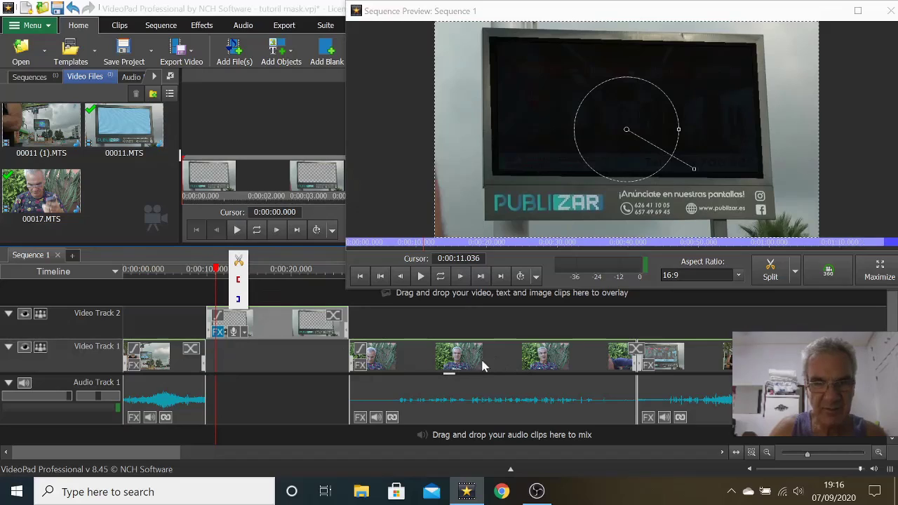
Move the 00017.MTS clip back against the first clip on Video Track 1, under the masked snapshot, and scrub through their overlap.
{"action": "left_click_drag", "start_coordinate": [493, 363], "coordinate": [365, 361]}
{"action": "left_click_drag", "start_coordinate": [354, 362], "coordinate": [349, 361]}
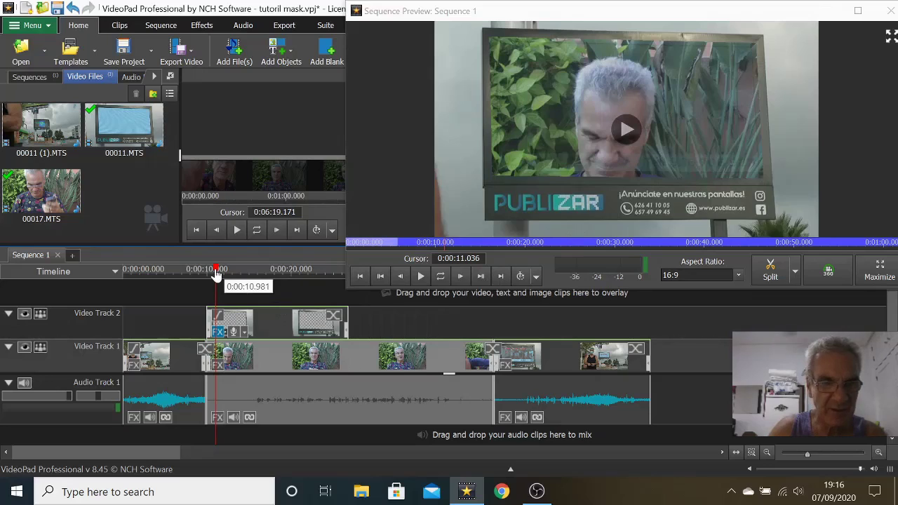
{"action": "left_click", "coordinate": [190, 276]}
{"action": "left_click_drag", "start_coordinate": [192, 281], "coordinate": [332, 307]}
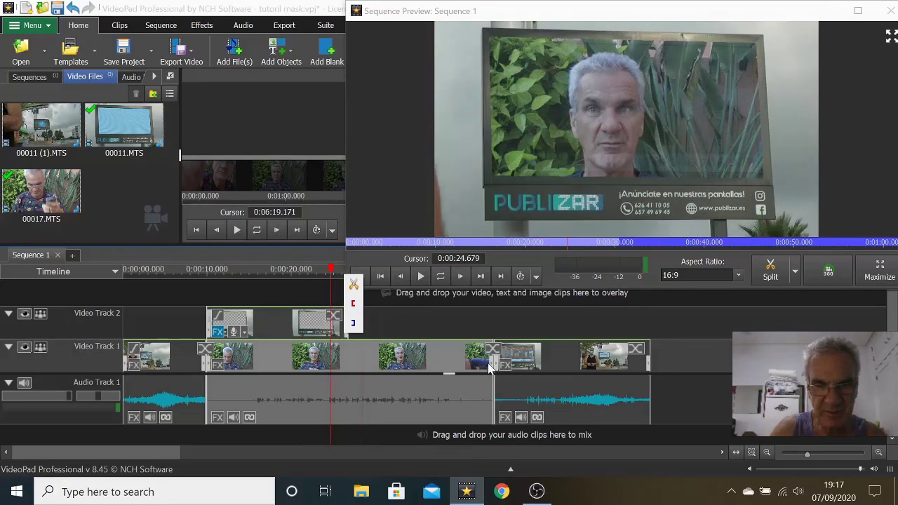
Extend the snapshot overlay on Video Track 2 to the end of the 00017.MTS clip and review the sequence up to the final clip.
{"action": "left_click_drag", "start_coordinate": [491, 362], "coordinate": [490, 363]}
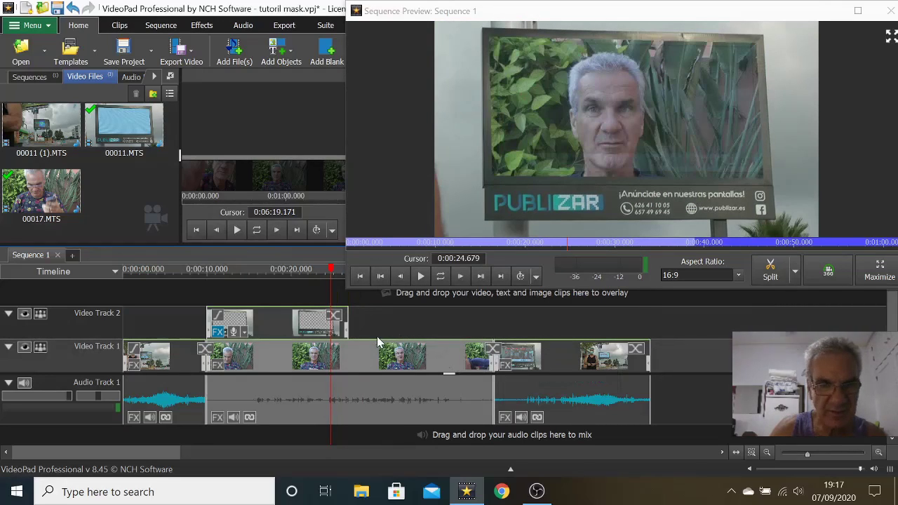
{"action": "left_click_drag", "start_coordinate": [347, 326], "coordinate": [494, 326]}
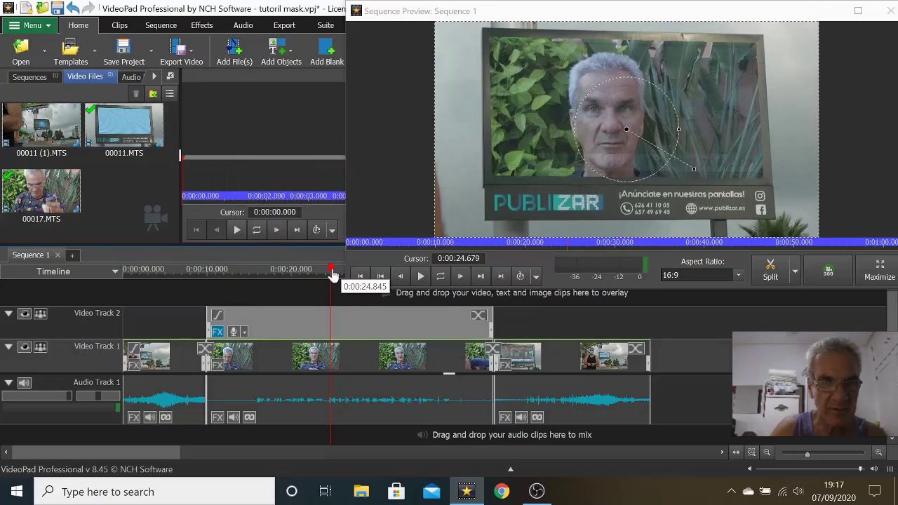
{"action": "mouse_move", "coordinate": [334, 273]}
{"action": "left_mouse_down"}
{"action": "mouse_move", "coordinate": [128, 276]}
{"action": "mouse_move", "coordinate": [601, 329]}
{"action": "mouse_move", "coordinate": [566, 339]}
{"action": "left_mouse_up"}
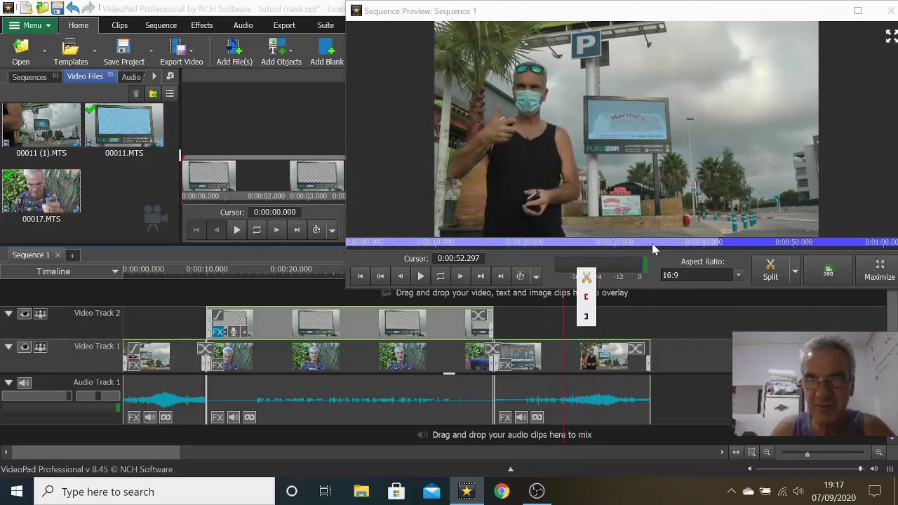
{"action": "left_click", "coordinate": [890, 11]}
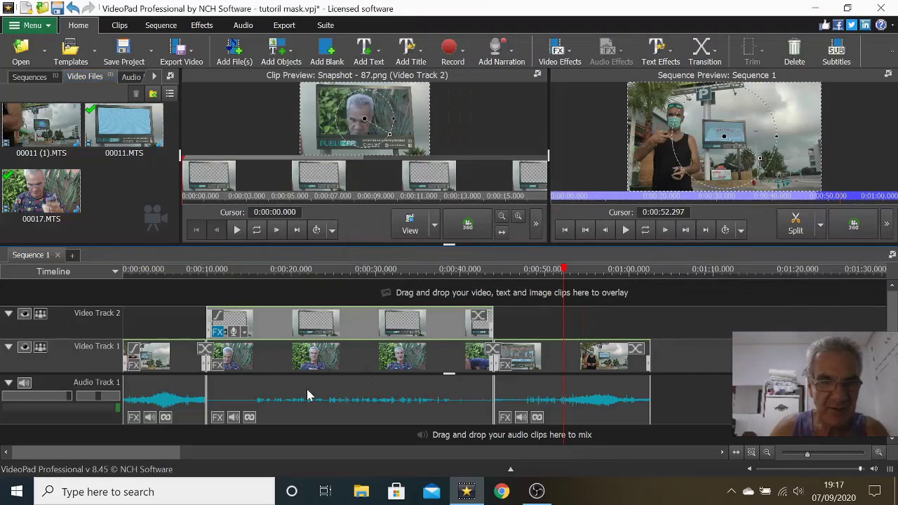
Examine the overlay at 0:00:21.240 in an enlarged floating sequence preview and close that preview.
{"action": "left_click", "coordinate": [303, 279]}
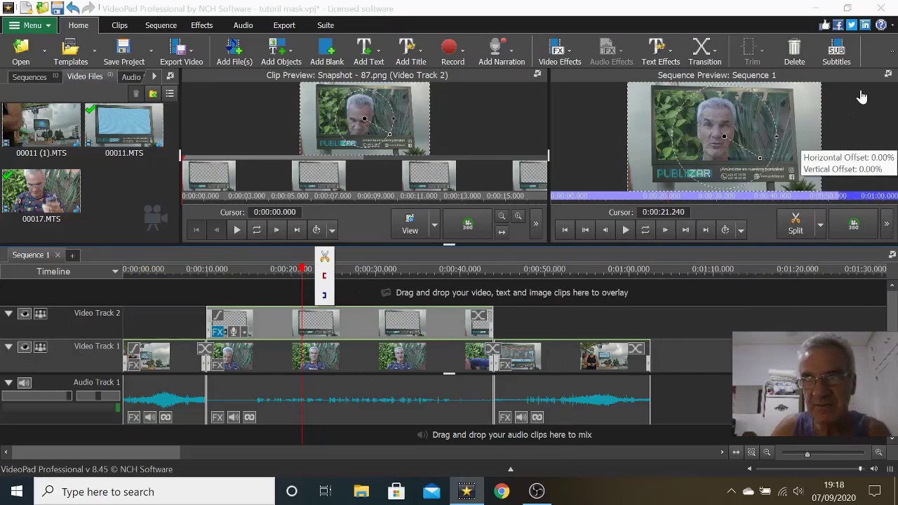
{"action": "left_click", "coordinate": [890, 76]}
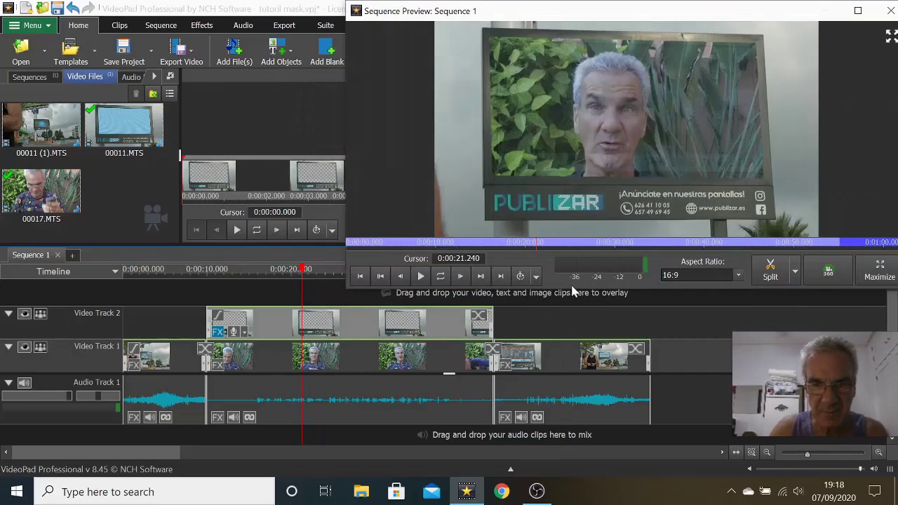
{"action": "left_click_drag", "start_coordinate": [594, 298], "coordinate": [630, 373]}
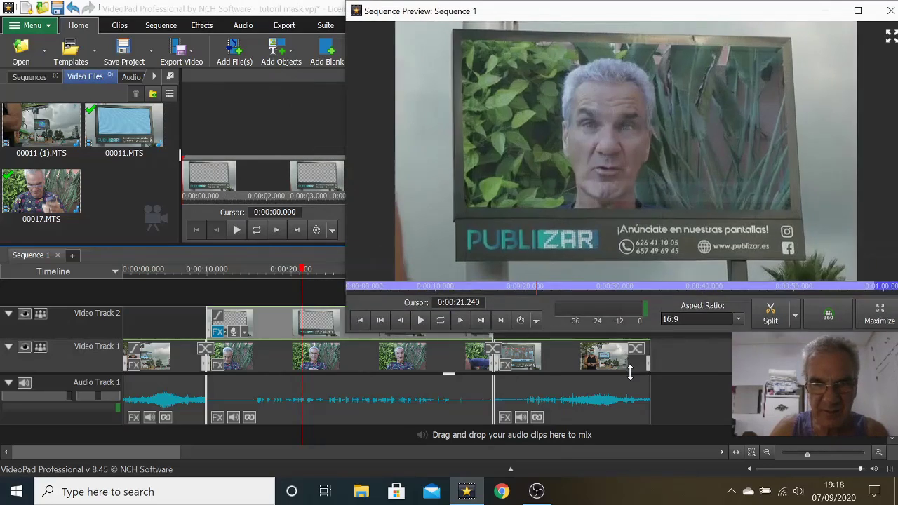
{"action": "mouse_move", "coordinate": [531, 234]}
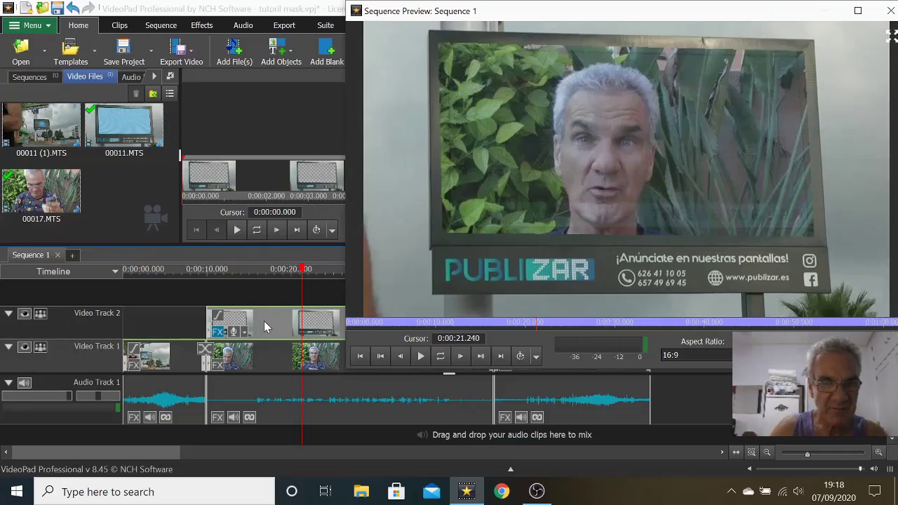
{"action": "left_click", "coordinate": [890, 14]}
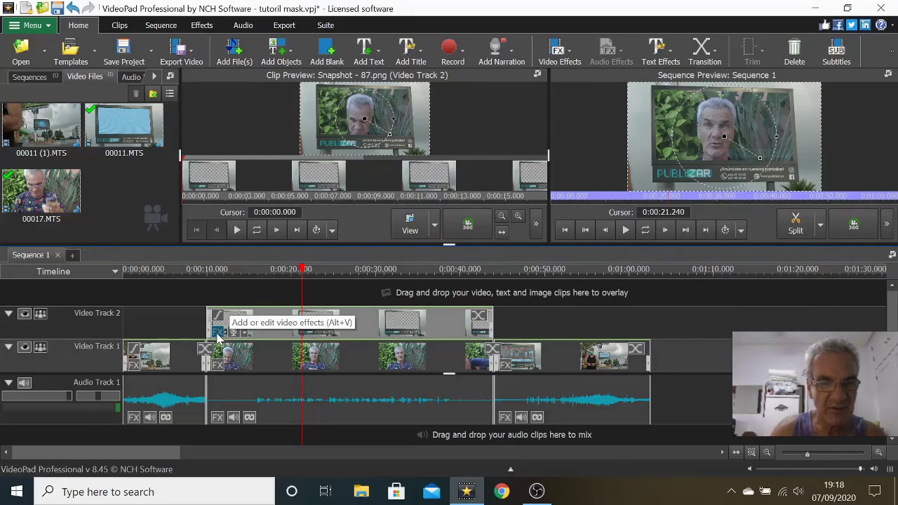
Inspect the snapshot overlay's Transparency and Polygon Mask effects alongside a detached clip preview showing the mask outline.
{"action": "left_click", "coordinate": [218, 335]}
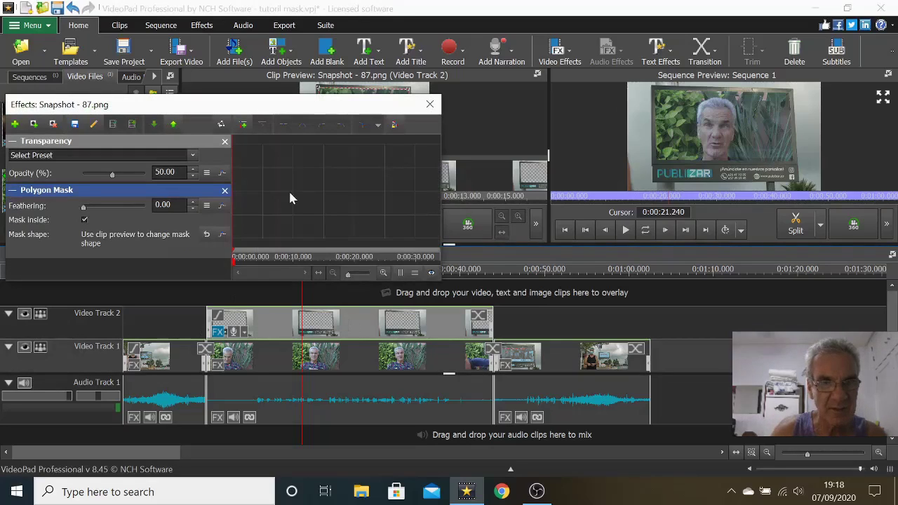
{"action": "left_click", "coordinate": [539, 75]}
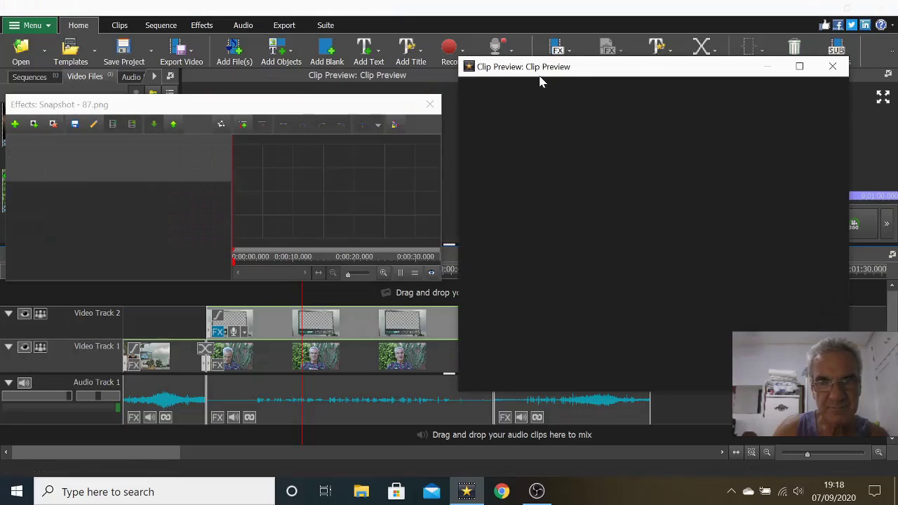
{"action": "left_click_drag", "start_coordinate": [341, 110], "coordinate": [347, 150]}
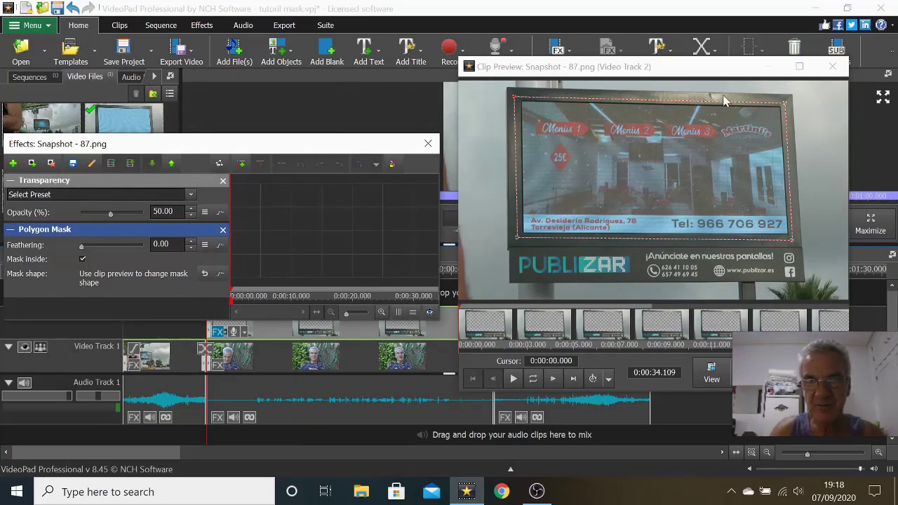
{"action": "left_click_drag", "start_coordinate": [315, 148], "coordinate": [325, 84]}
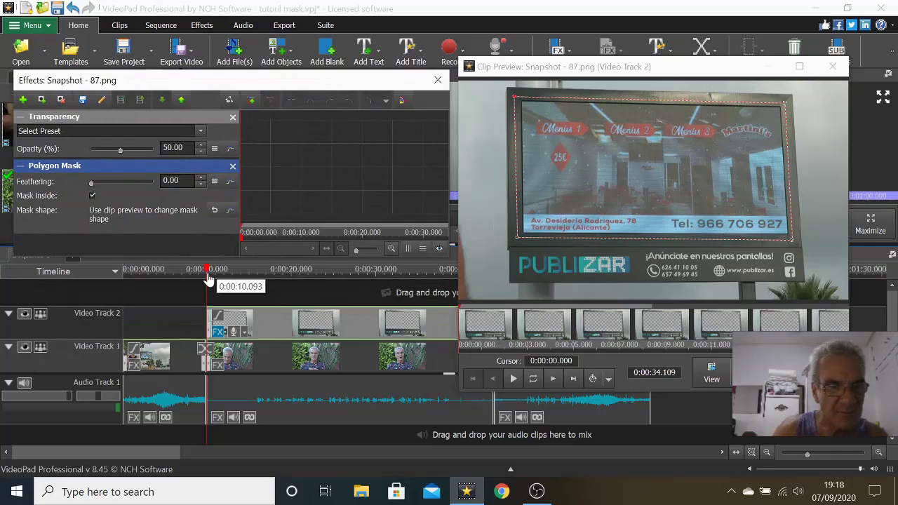
{"action": "left_click_drag", "start_coordinate": [209, 279], "coordinate": [299, 292]}
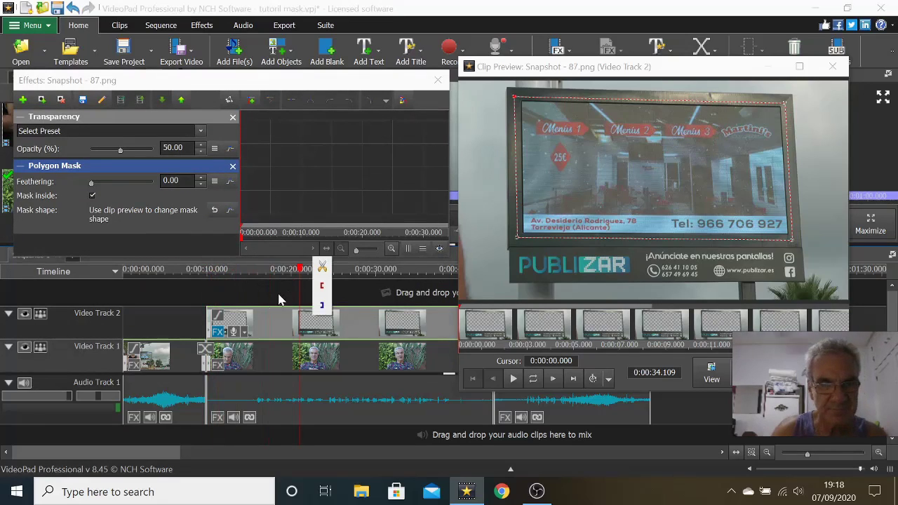
{"action": "left_click", "coordinate": [837, 68]}
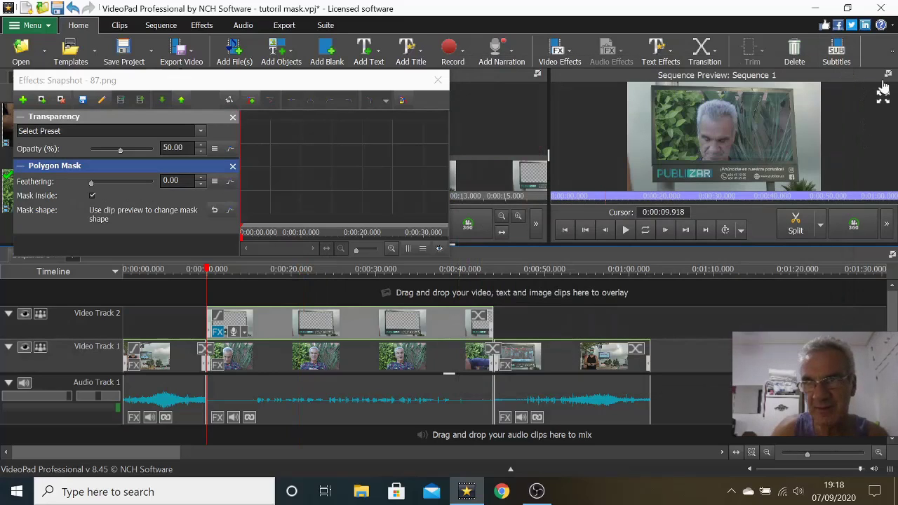
Set the snapshot overlay's Transparency opacity to 0%, comparing it with 100% in the detached sequence preview at 0:00:16.083.
{"action": "left_click", "coordinate": [884, 90]}
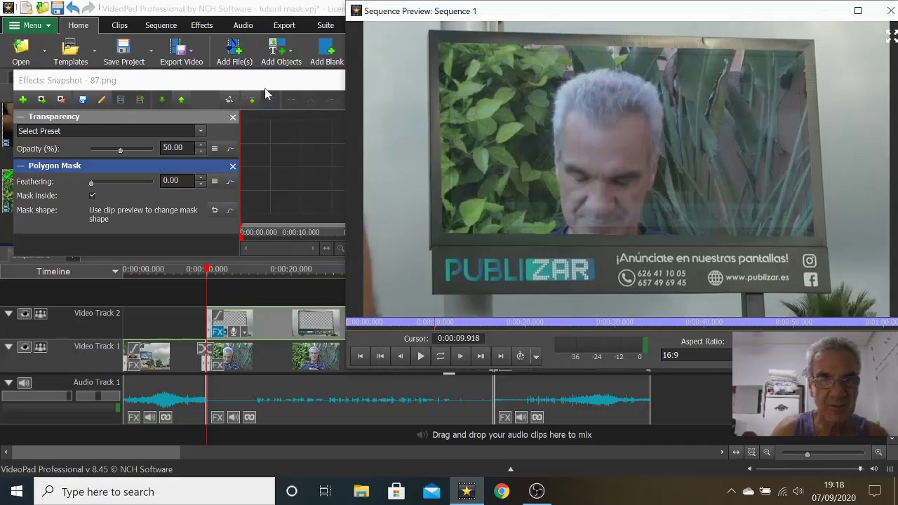
{"action": "left_click", "coordinate": [267, 93]}
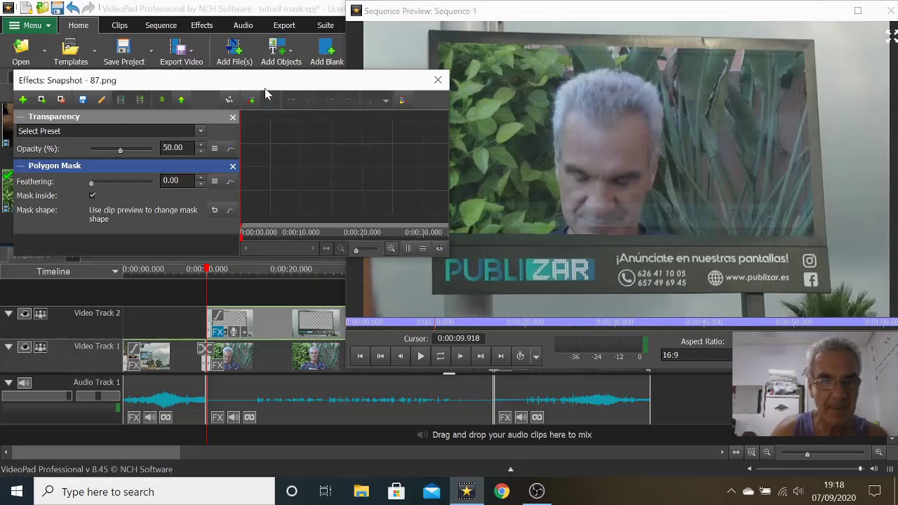
{"action": "left_click_drag", "start_coordinate": [208, 272], "coordinate": [259, 272]}
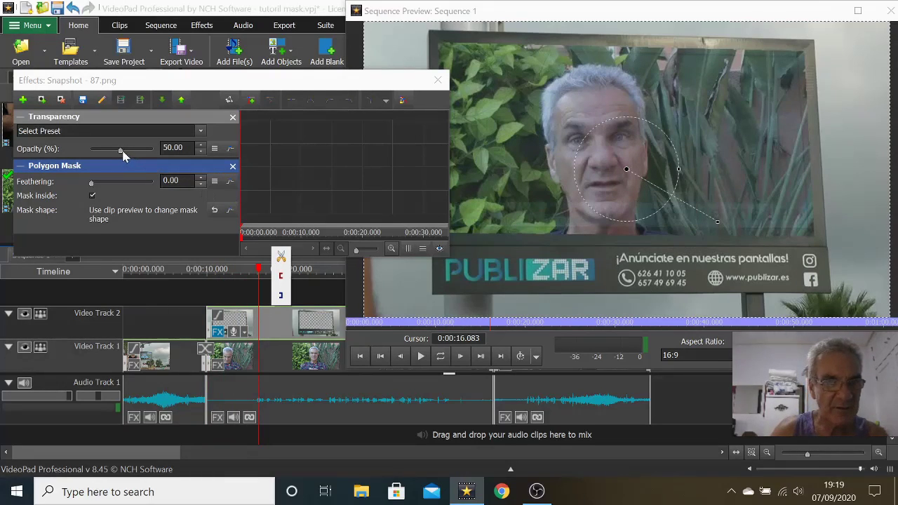
{"action": "left_click_drag", "start_coordinate": [121, 150], "coordinate": [148, 150]}
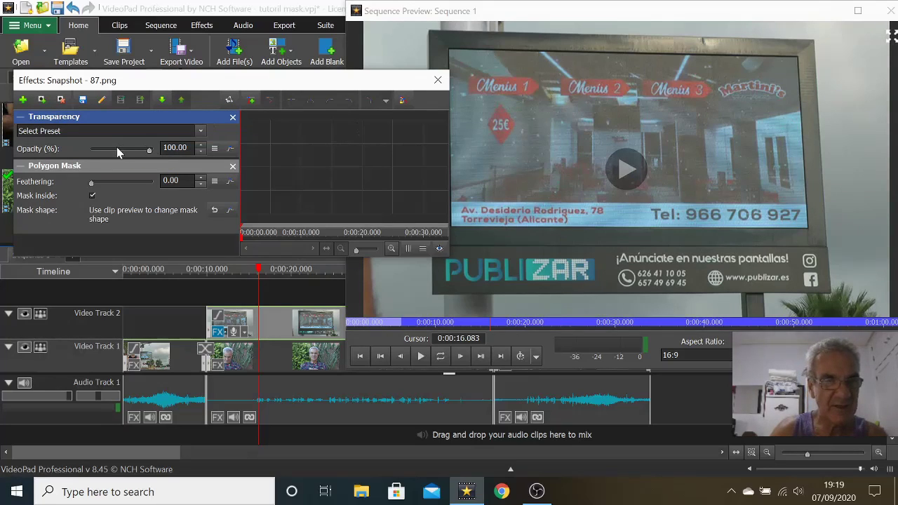
{"action": "left_click_drag", "start_coordinate": [117, 149], "coordinate": [98, 150]}
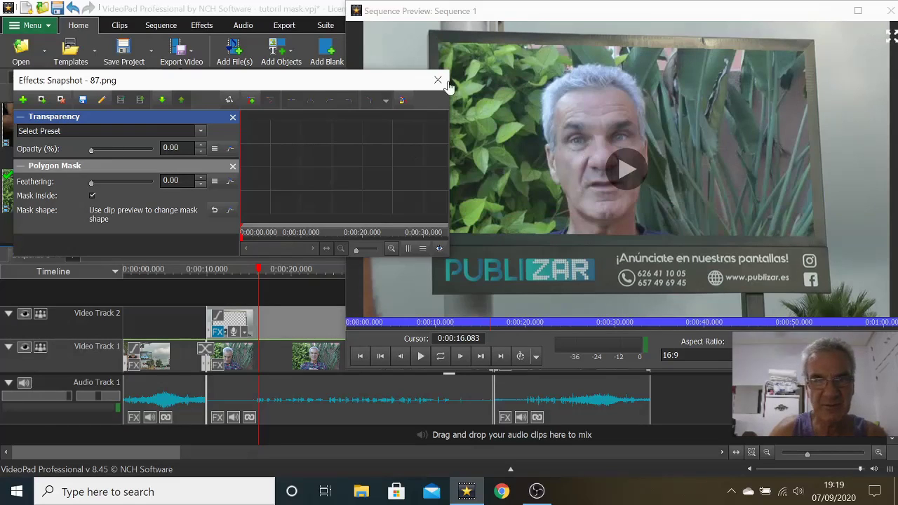
{"action": "left_click", "coordinate": [438, 80]}
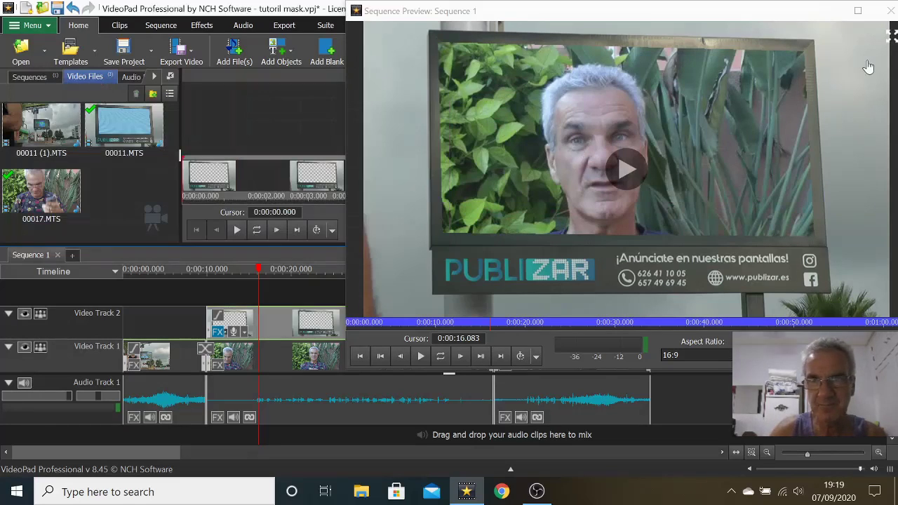
{"action": "left_click", "coordinate": [890, 12]}
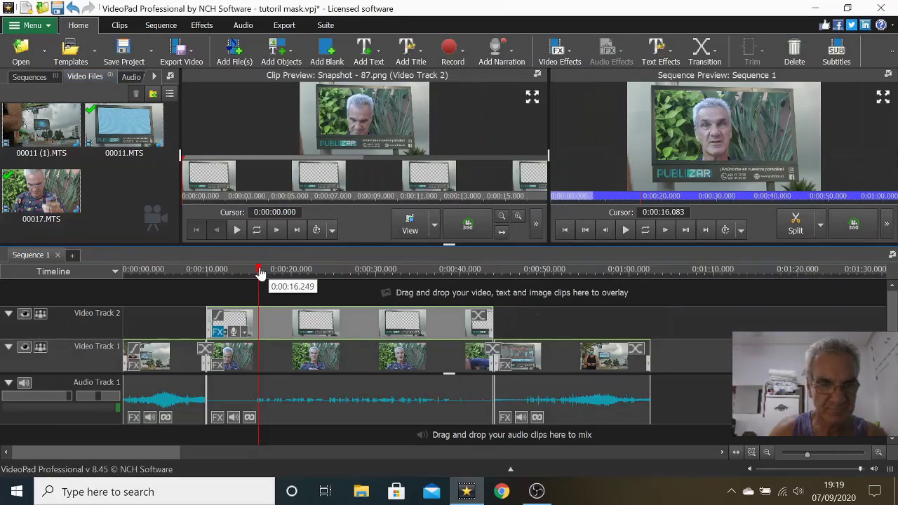
Scrub from the end of the first clip at 0:00:09.539 across the whole overlay and into the final billboard clip at 0:00:51.798.
{"action": "left_click_drag", "start_coordinate": [259, 273], "coordinate": [203, 294]}
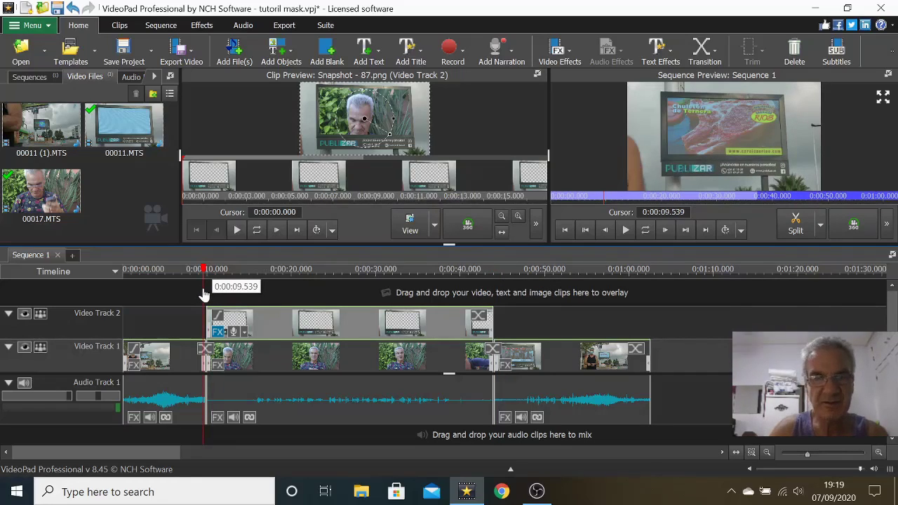
{"action": "left_click_drag", "start_coordinate": [203, 295], "coordinate": [499, 320]}
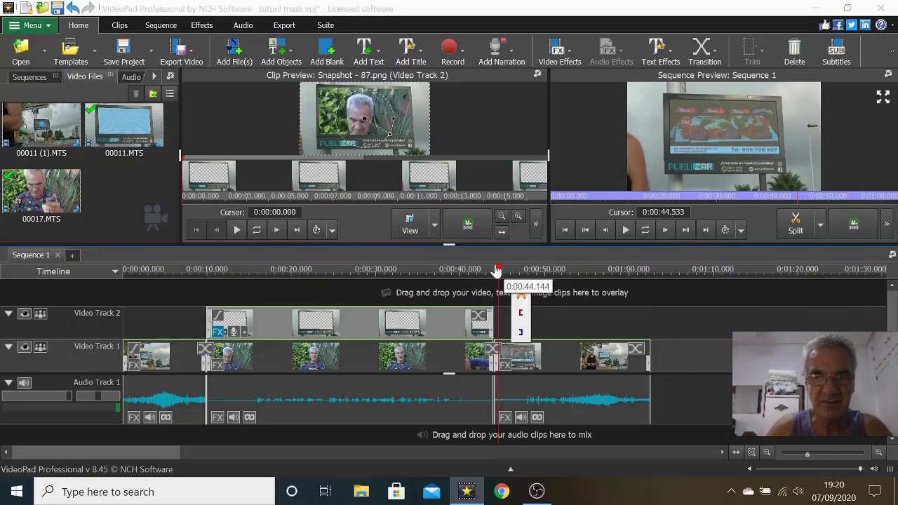
{"action": "left_click_drag", "start_coordinate": [498, 271], "coordinate": [561, 290]}
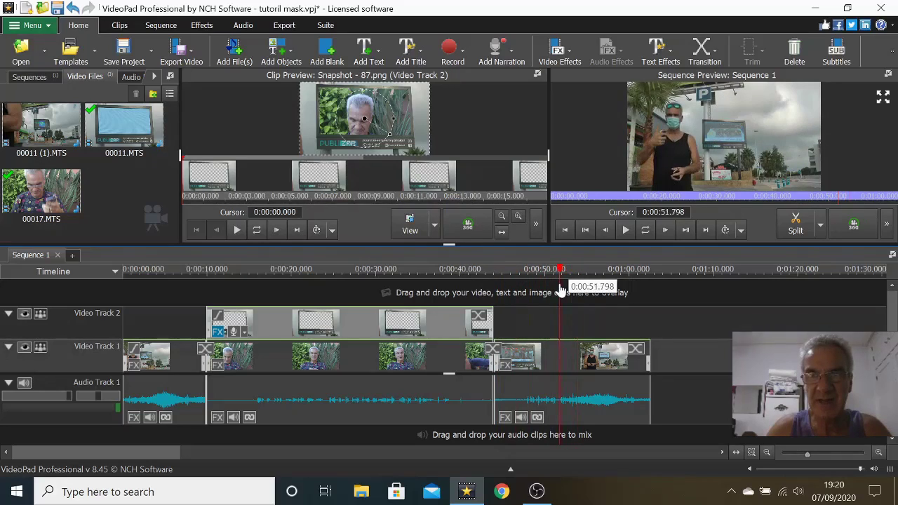
Play the final billboard clip in the full-screen sequence preview from 0:00:51.798, then exit full screen.
{"action": "left_click", "coordinate": [888, 74]}
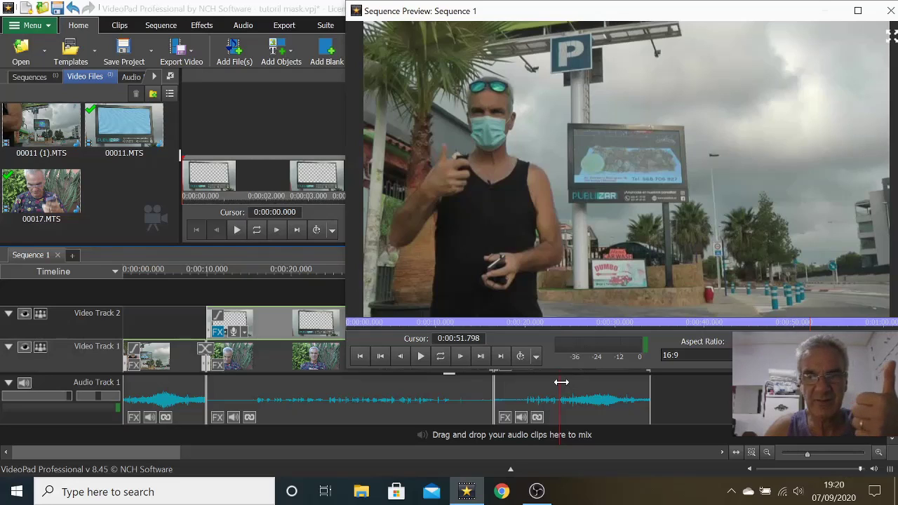
{"action": "left_click_drag", "start_coordinate": [681, 11], "coordinate": [295, 4]}
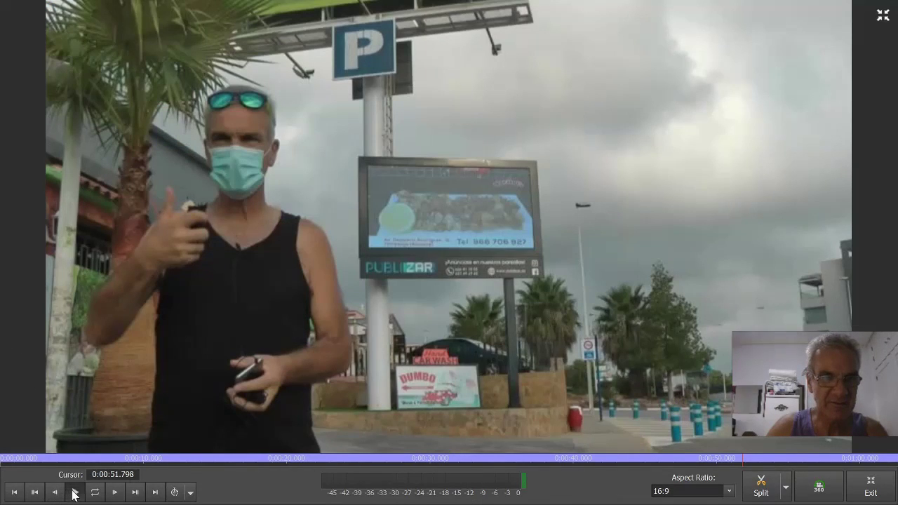
{"action": "left_click", "coordinate": [74, 493]}
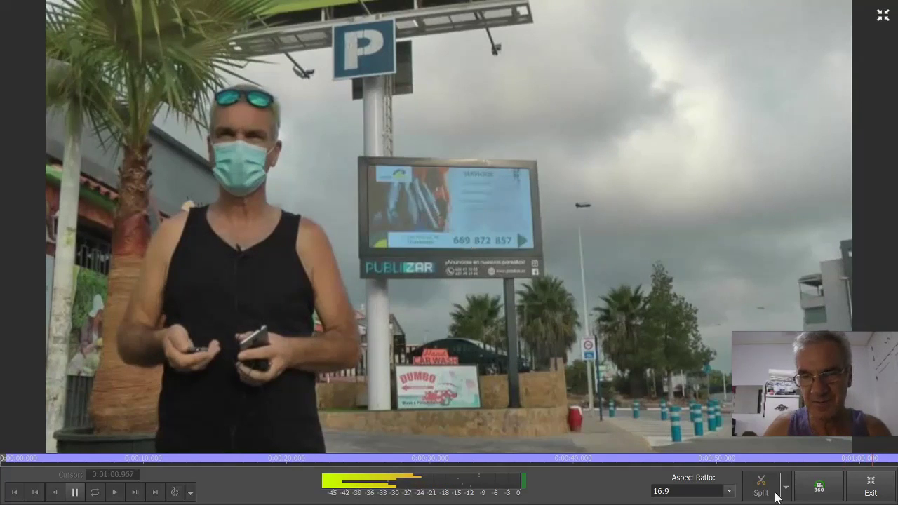
{"action": "left_click", "coordinate": [869, 488]}
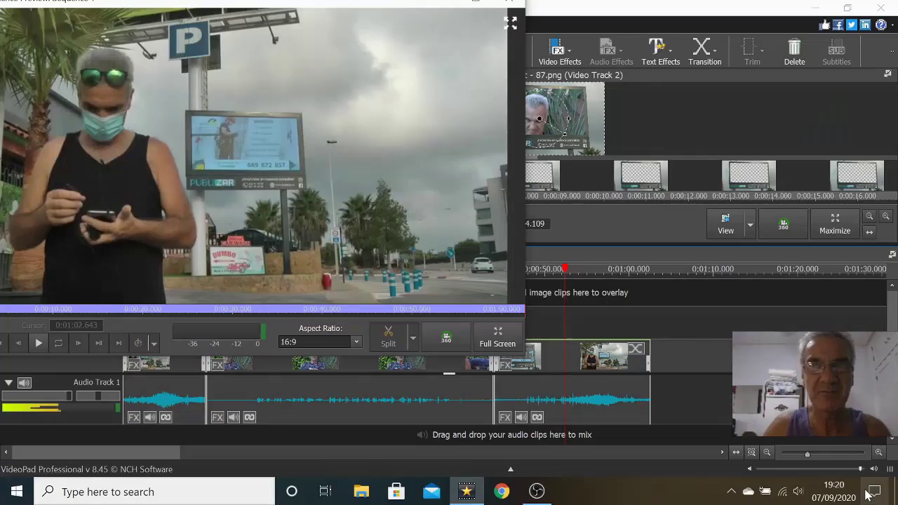